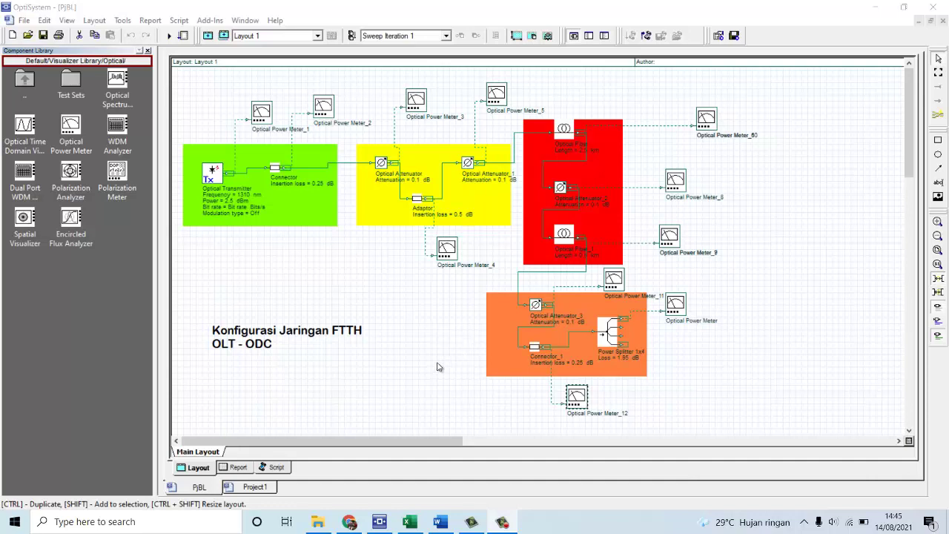
# Step: Look over the Project1 and PjBL layouts and locate the Optical Power Meter in the Visualizer Library's Optical folder
pyautogui.click(261, 487)
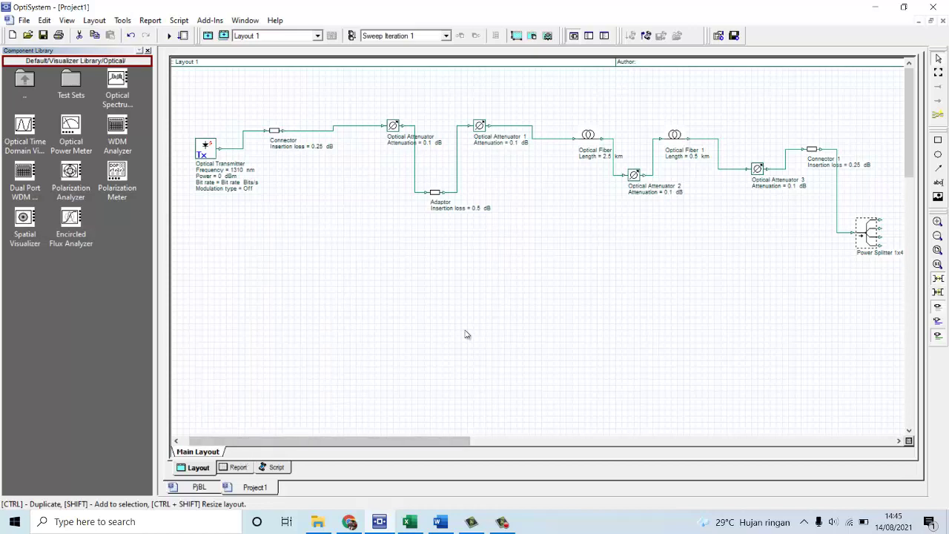
pyautogui.click(211, 489)
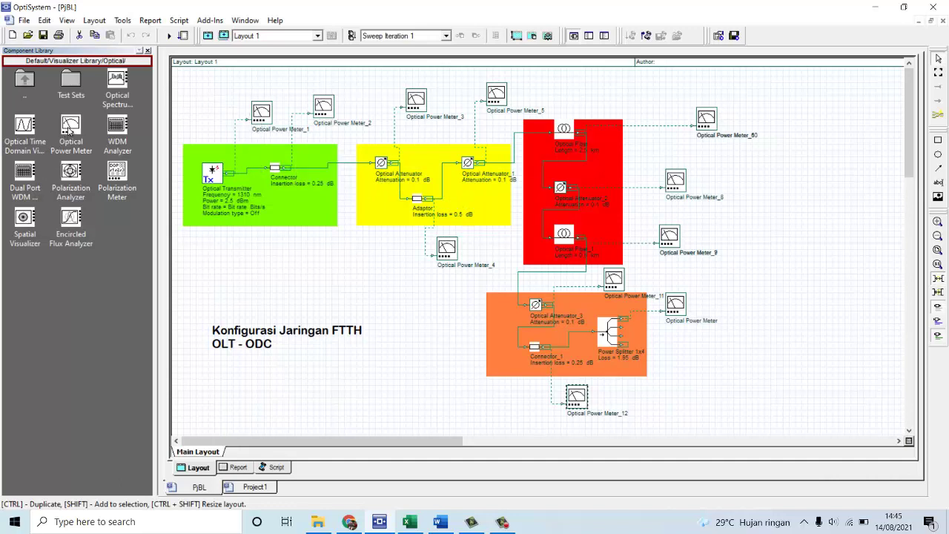
pyautogui.doubleClick(25, 81)
pyautogui.doubleClick(24, 81)
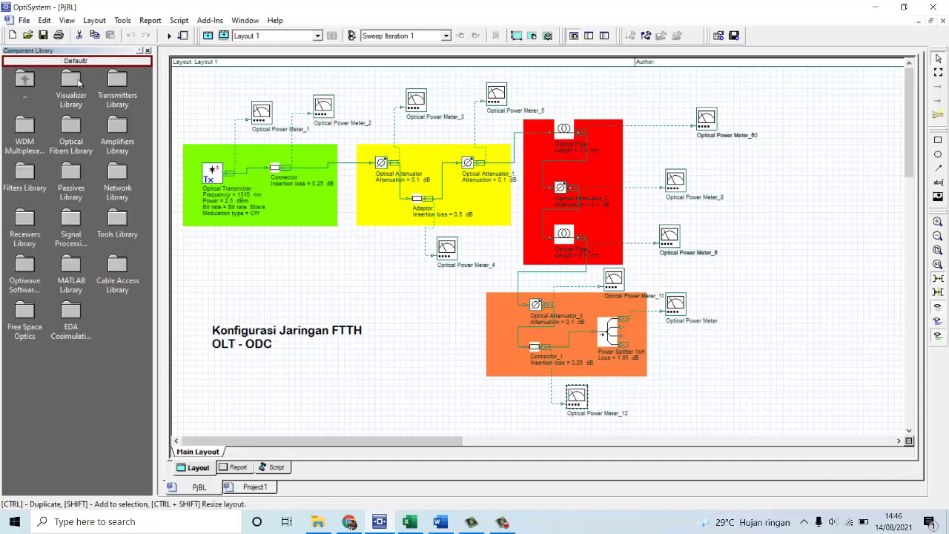
pyautogui.doubleClick(72, 83)
pyautogui.doubleClick(72, 83)
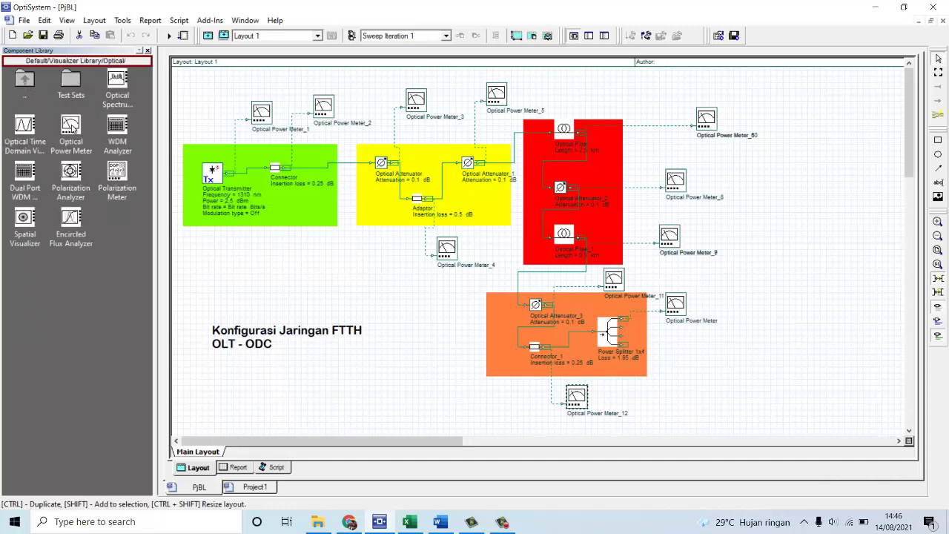
pyautogui.click(72, 127)
# Step: Run the calculation for the whole PjBL project and close the calculation window
pyautogui.click(256, 111)
pyautogui.click(169, 36)
pyautogui.click(618, 135)
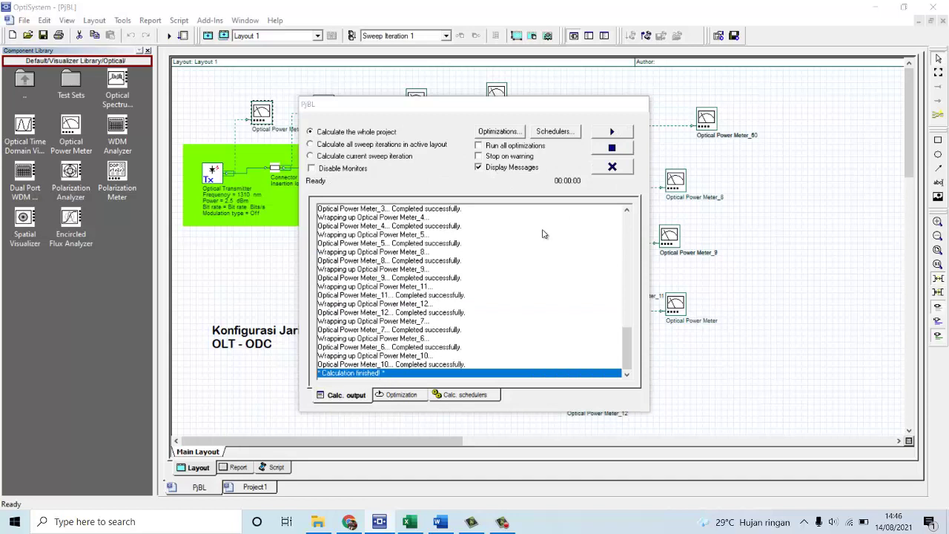
pyautogui.click(612, 166)
# Step: Display the readings of Optical Power Meter_1 and the Optical Power Meter at the Power Splitter 1x4 output, placing the two readouts apart
pyautogui.doubleClick(262, 112)
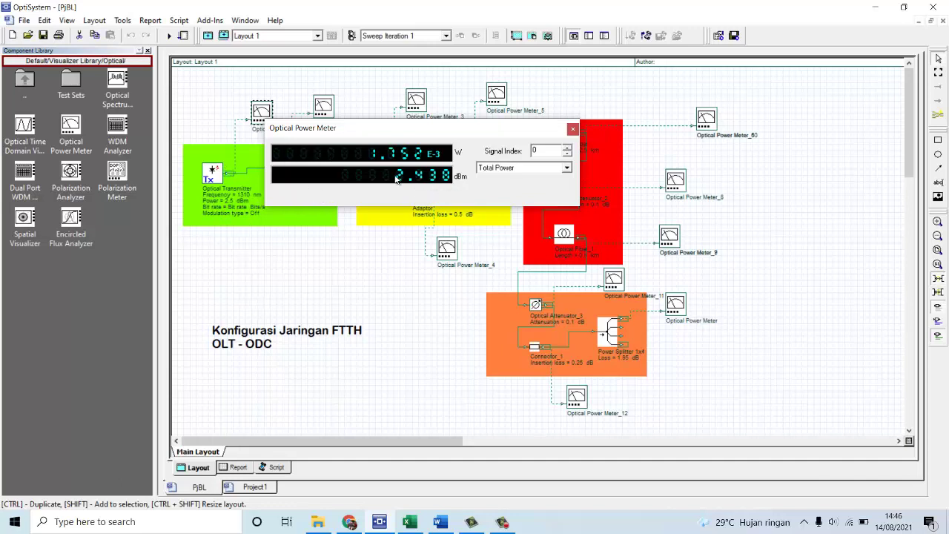
pyautogui.click(369, 134)
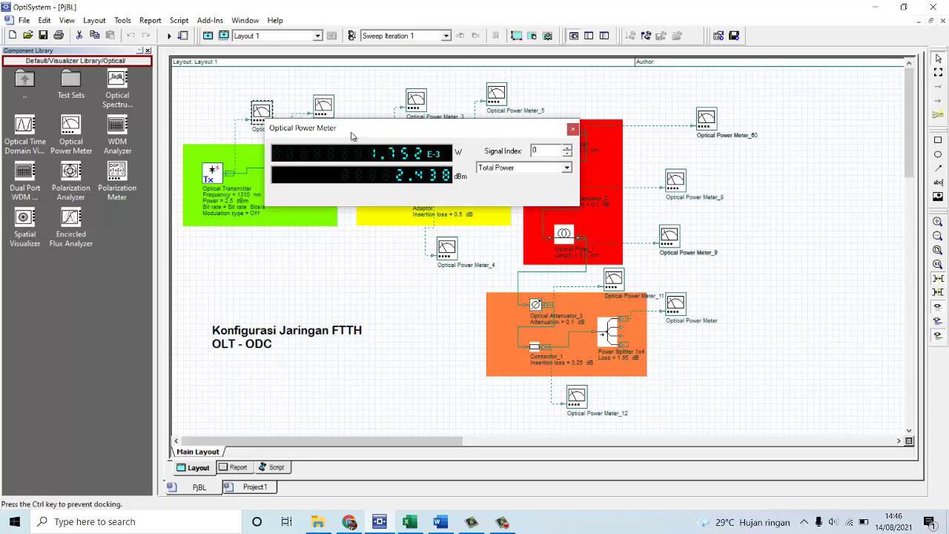
pyautogui.moveTo(361, 108); pyautogui.dragTo(337, 300)
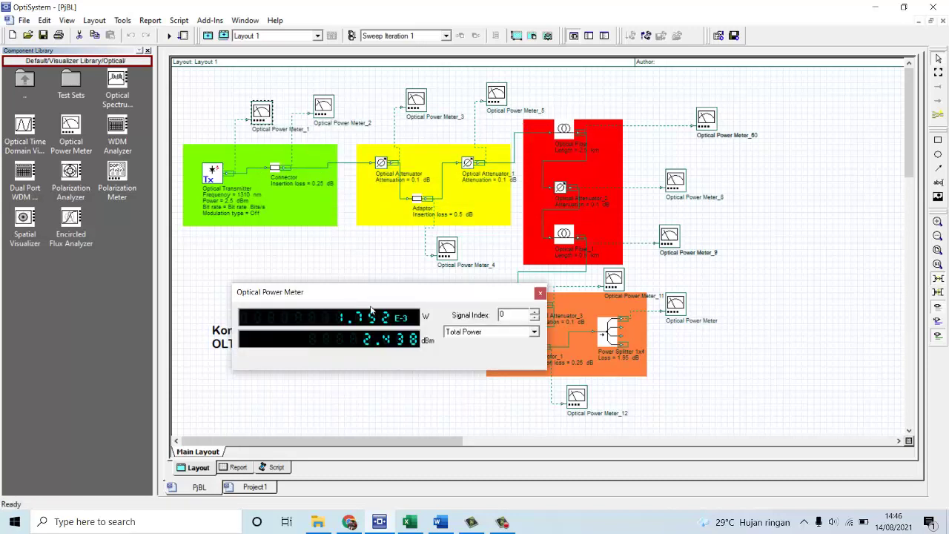
pyautogui.moveTo(469, 298); pyautogui.dragTo(450, 94)
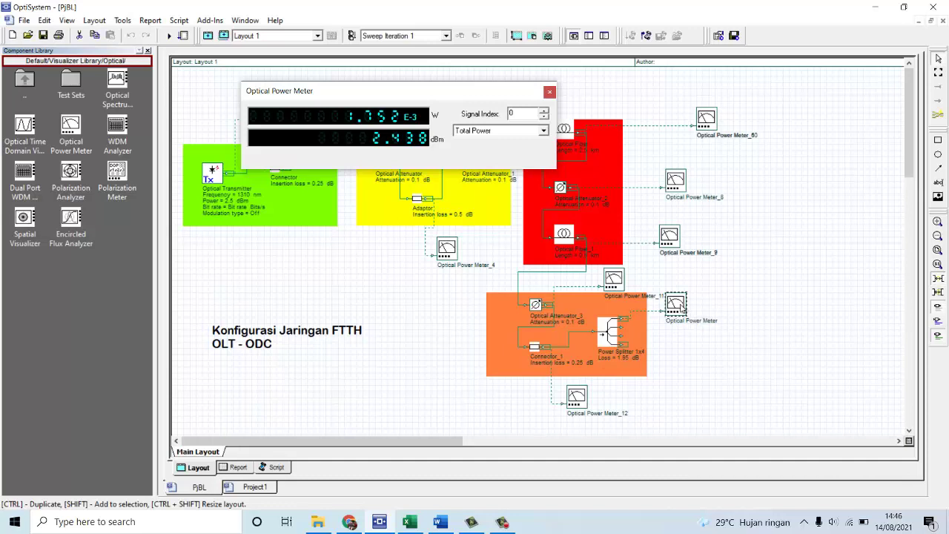
pyautogui.doubleClick(677, 306)
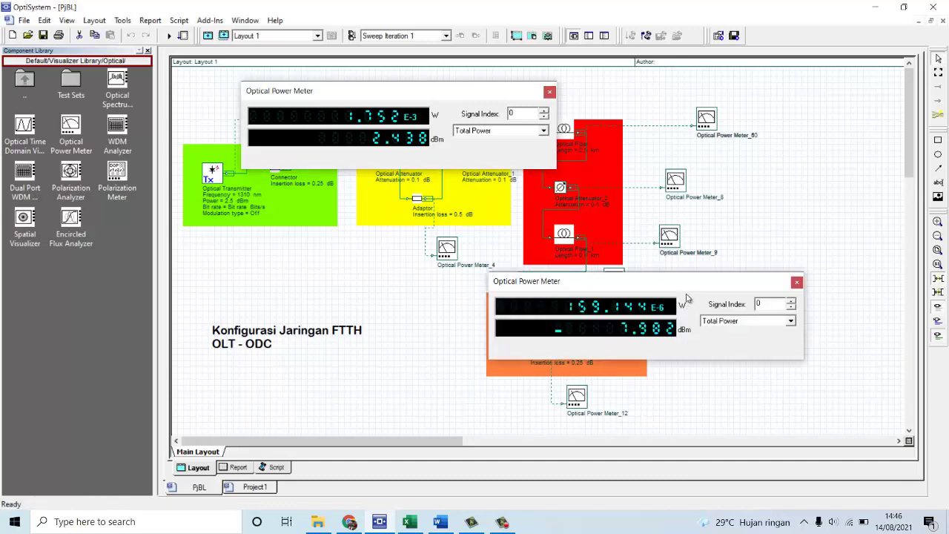
pyautogui.moveTo(696, 292); pyautogui.dragTo(785, 273)
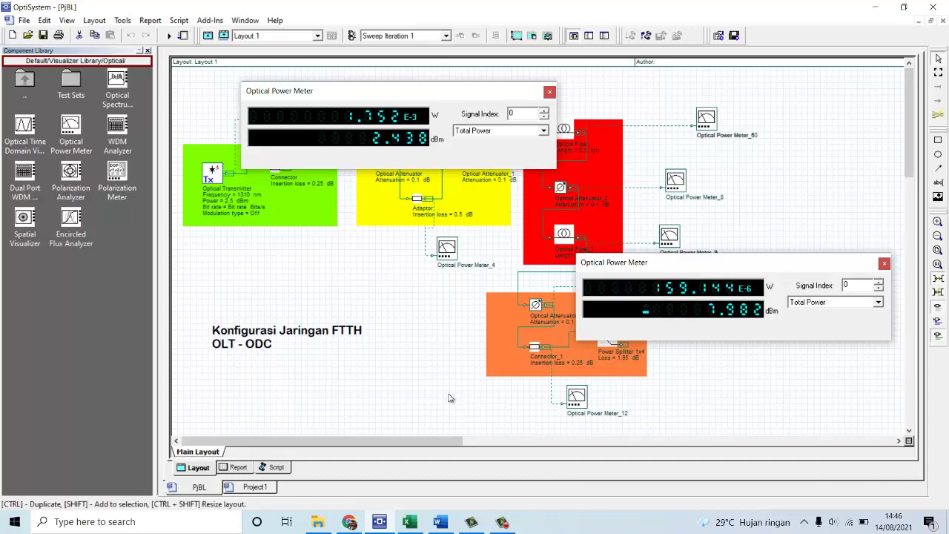
# Step: Review Table 1 on OLT – ODC attenuation and power levels in Word, and close both power meter readouts back in OptiSystem
pyautogui.click(438, 523)
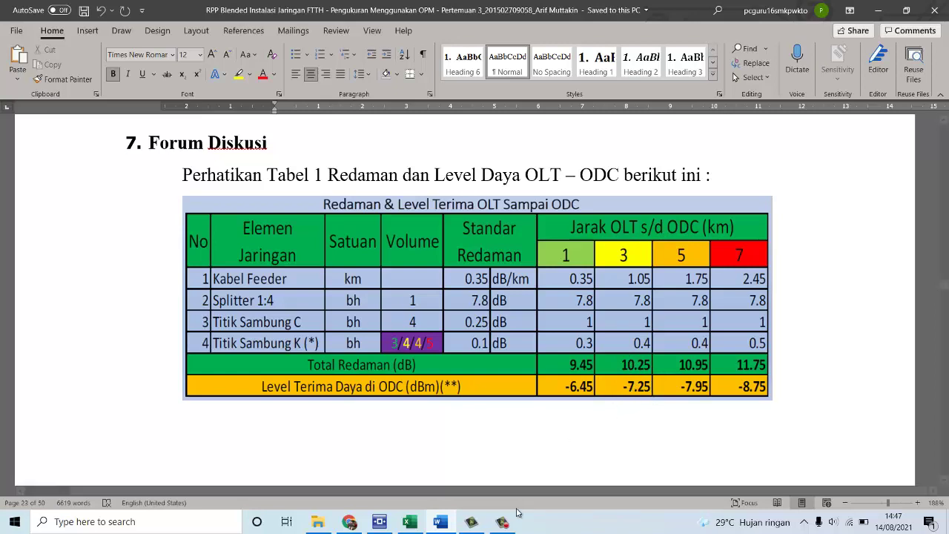
pyautogui.click(379, 522)
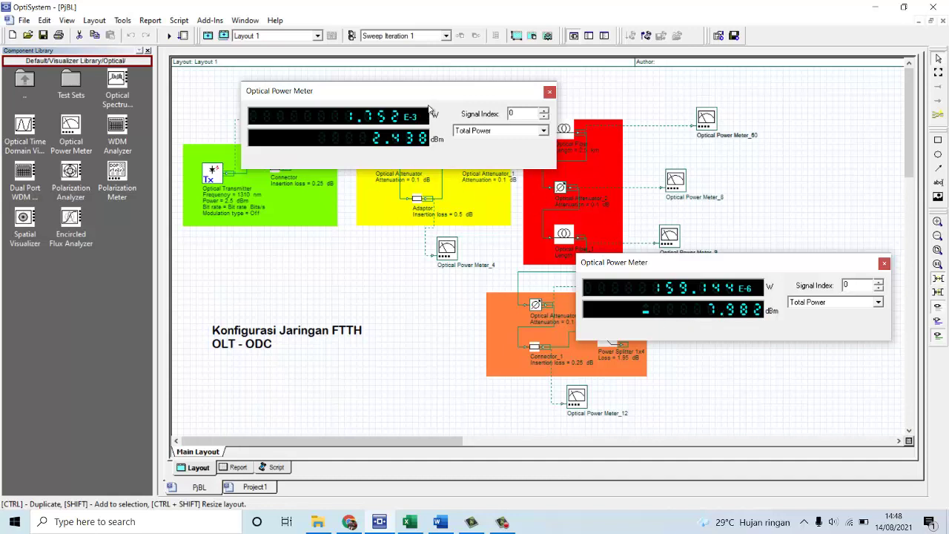
pyautogui.moveTo(432, 92); pyautogui.dragTo(372, 51)
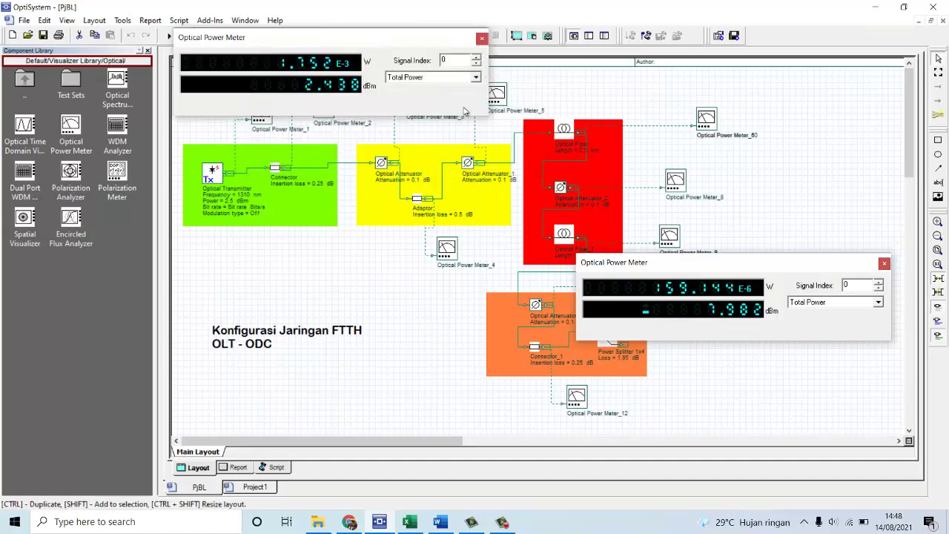
pyautogui.click(482, 38)
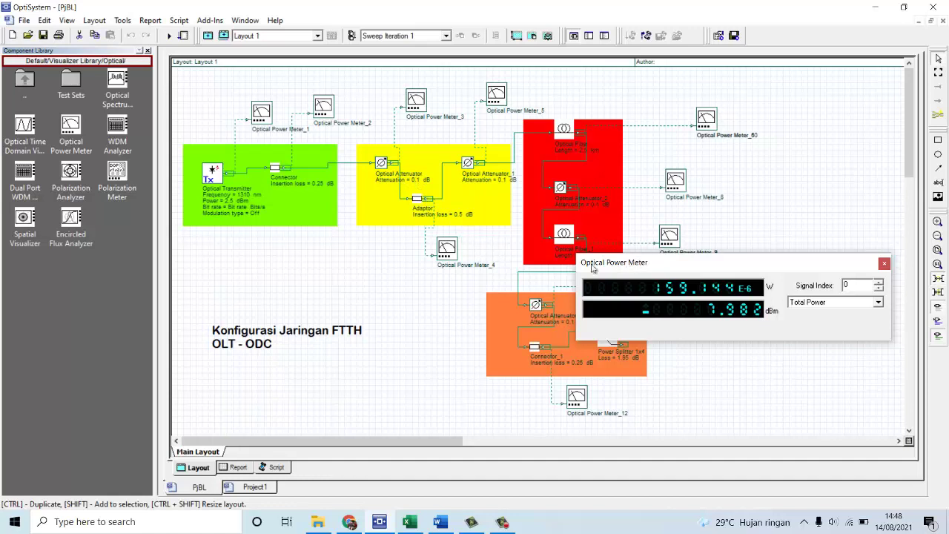
pyautogui.moveTo(676, 274); pyautogui.dragTo(780, 221)
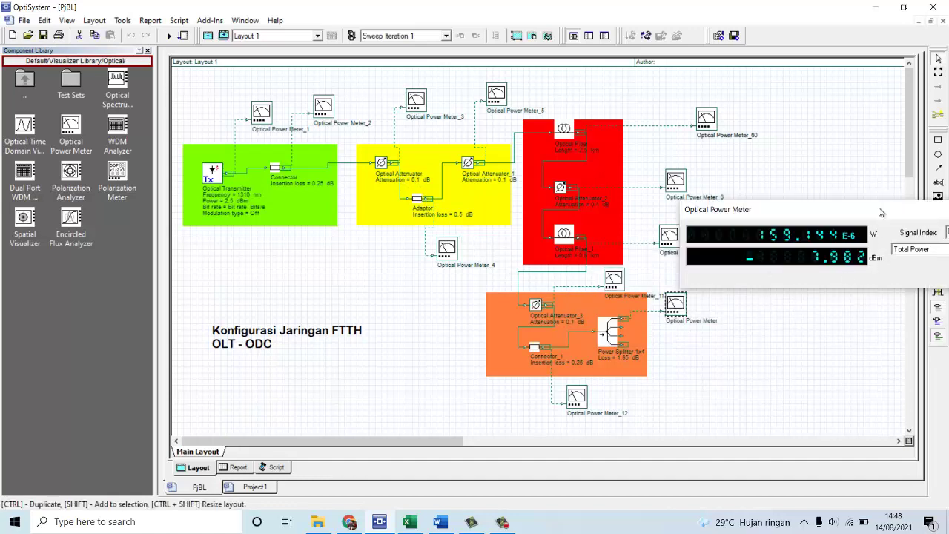
pyautogui.moveTo(879, 209); pyautogui.dragTo(769, 224)
pyautogui.click(877, 226)
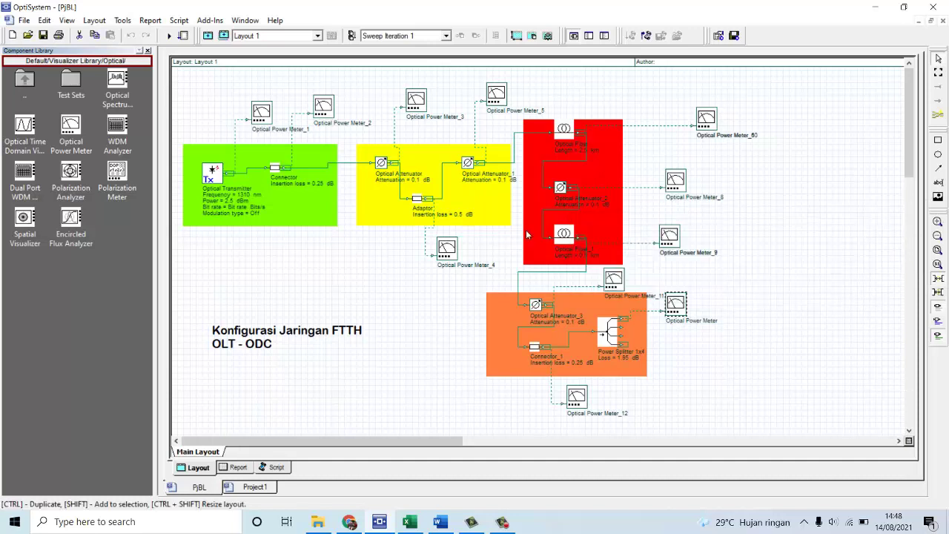
# Step: Check the readings of Optical Power Meter_2 and Optical Power Meter_3 in OptiSystem against the analysis table in Excel
pyautogui.doubleClick(324, 105)
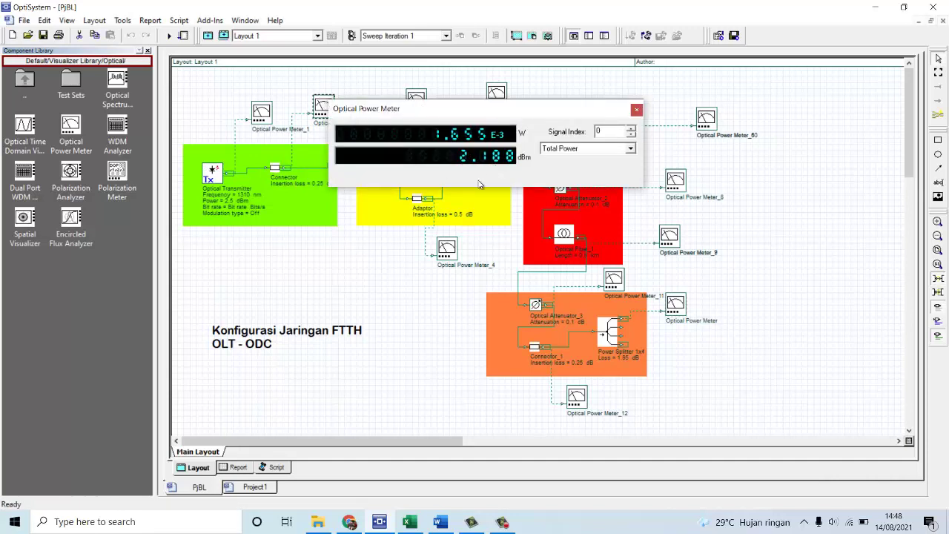
pyautogui.click(409, 521)
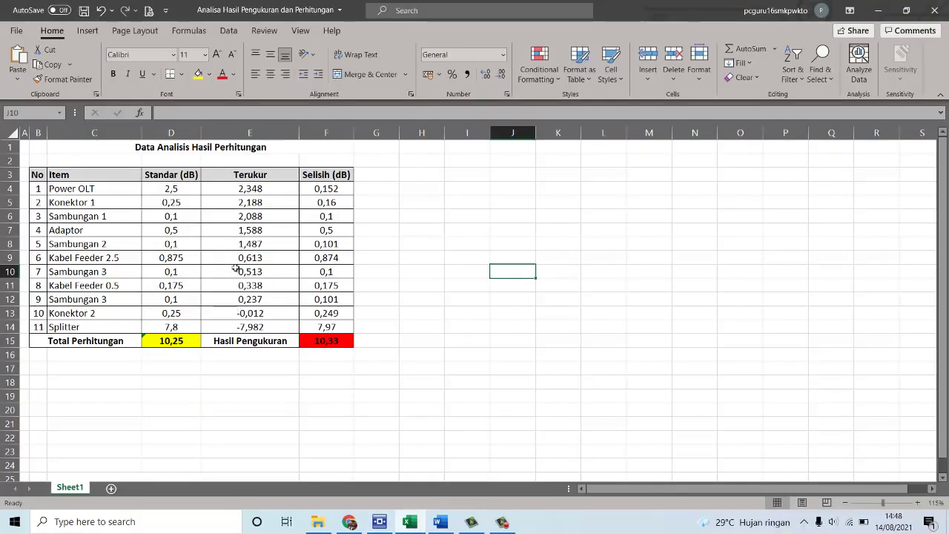
pyautogui.click(379, 522)
pyautogui.click(636, 111)
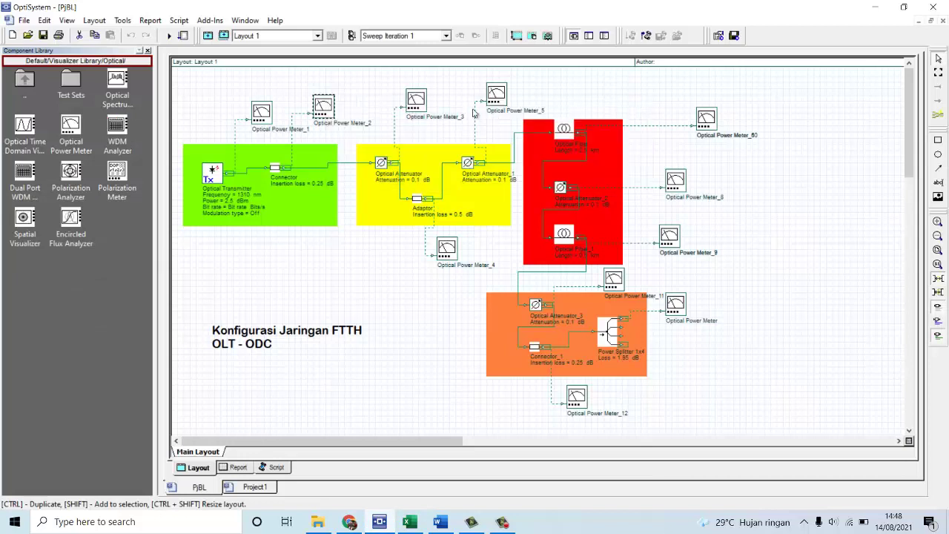
pyautogui.doubleClick(417, 102)
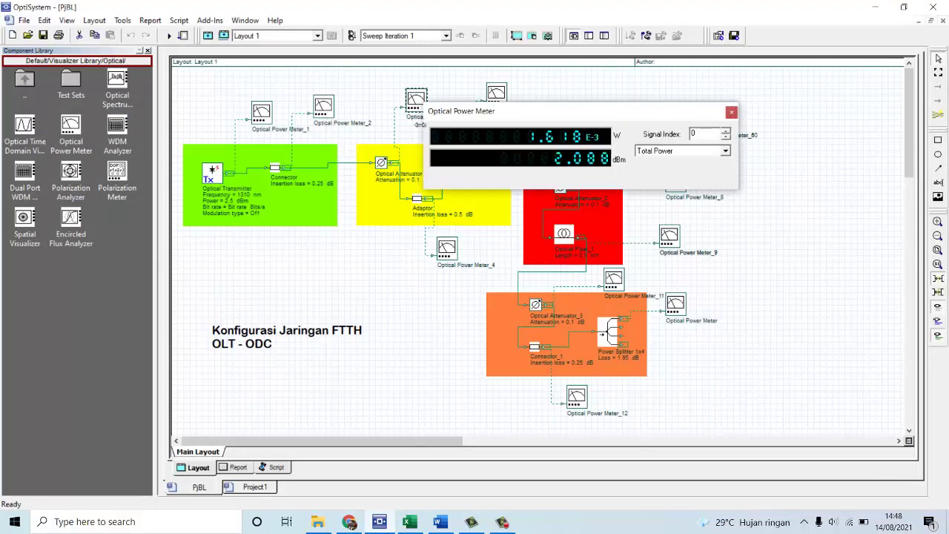
pyautogui.click(409, 521)
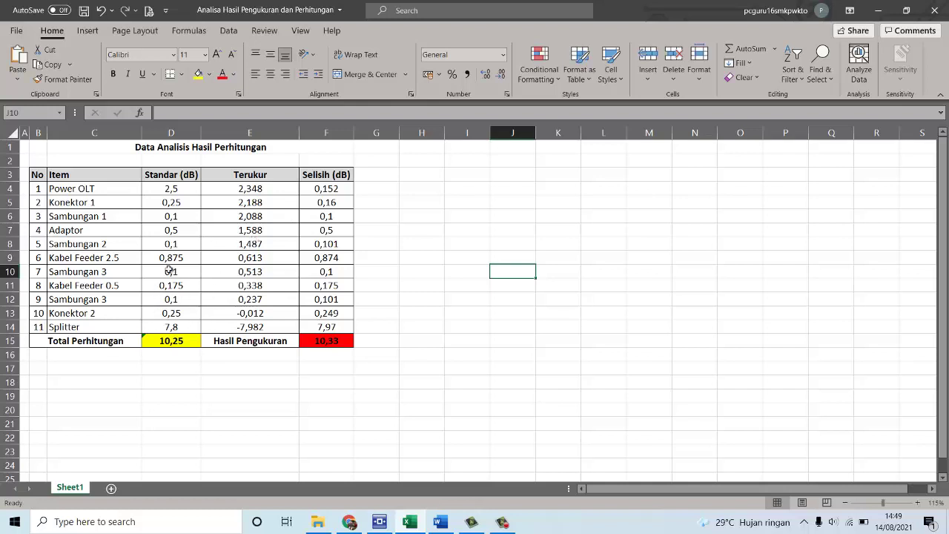
# Step: Examine the standard and measured values of Power OLT and the item list from Konektor 1 to Splitter
pyautogui.click(175, 189)
pyautogui.click(250, 189)
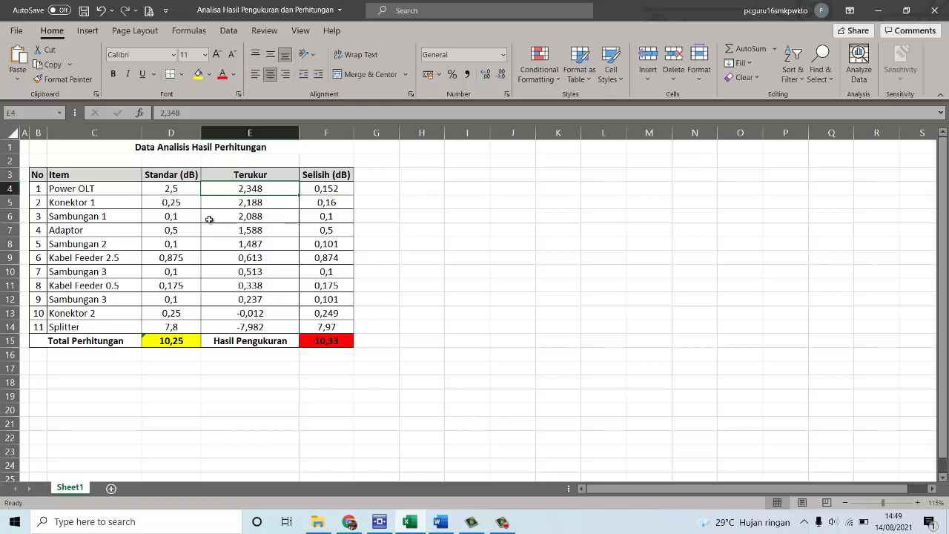
pyautogui.click(129, 209)
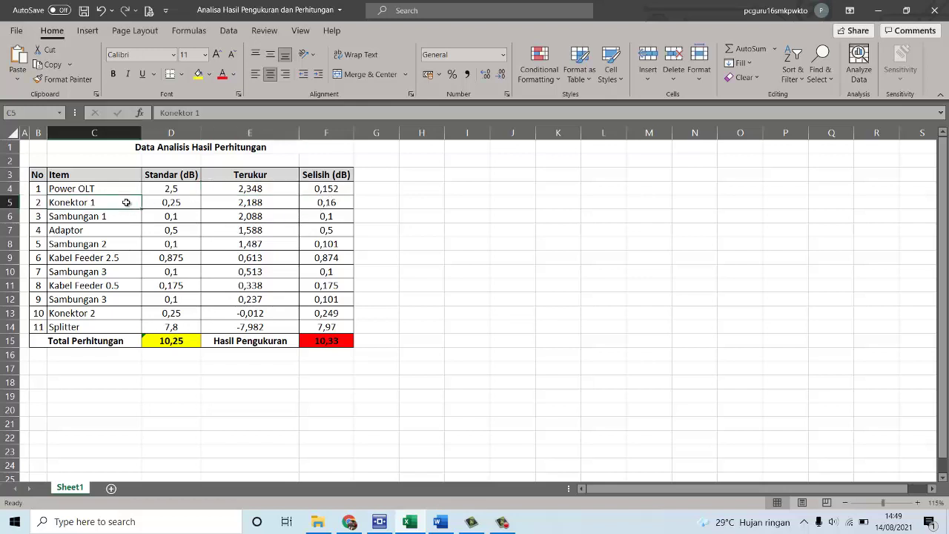
pyautogui.click(103, 327)
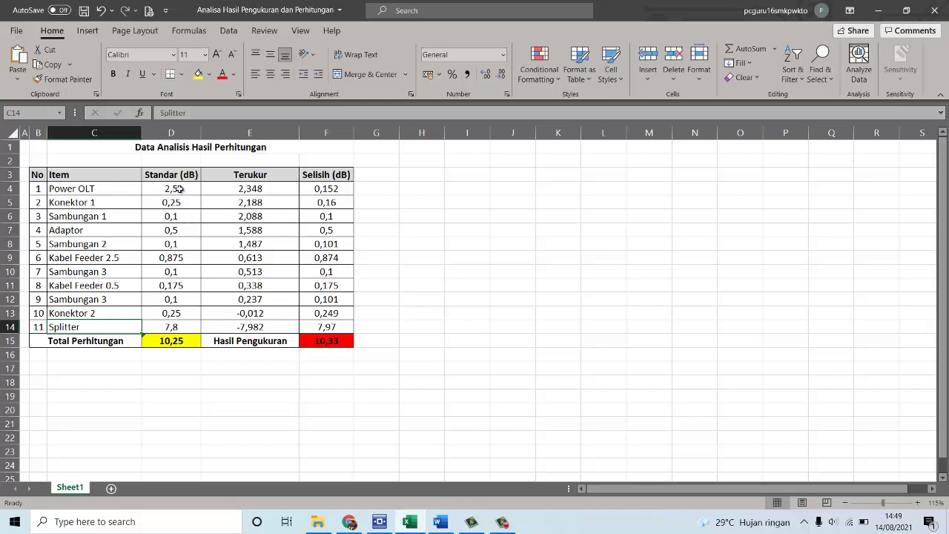
# Step: Fill the Standar (dB) values in D4:D14 with light green
pyautogui.moveTo(178, 190); pyautogui.dragTo(172, 327)
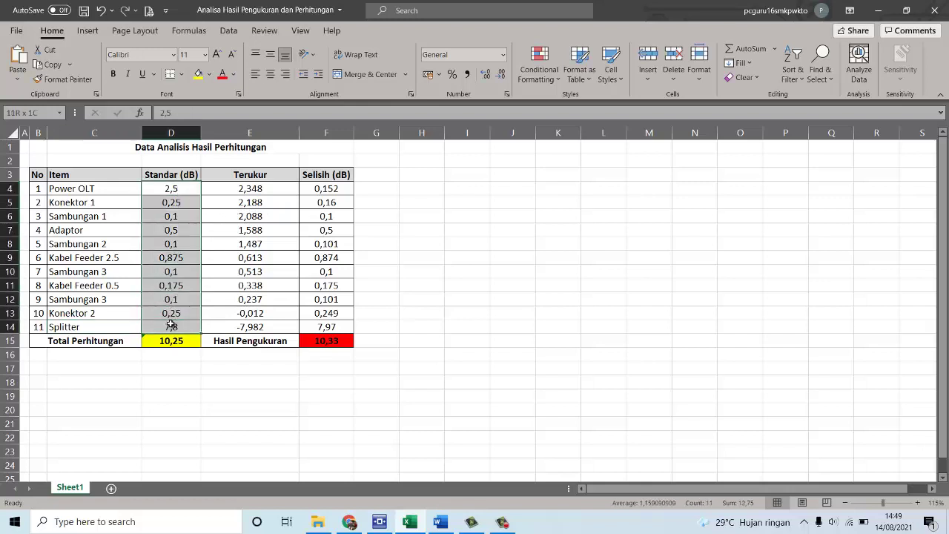
pyautogui.click(210, 75)
pyautogui.click(233, 192)
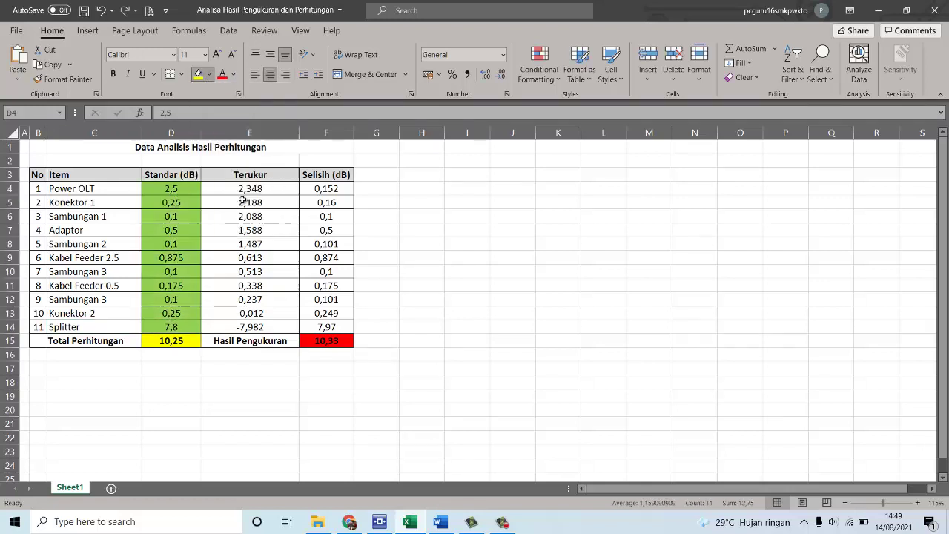
# Step: Fill the Selisih (dB) values in F4:F14 with light blue
pyautogui.moveTo(316, 193); pyautogui.dragTo(317, 327)
pyautogui.click(210, 74)
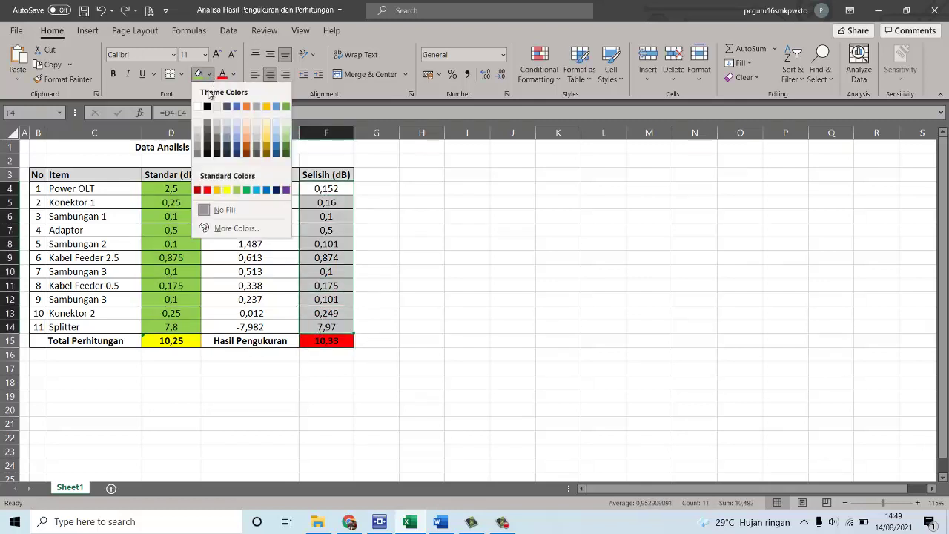
pyautogui.click(255, 190)
pyautogui.click(419, 286)
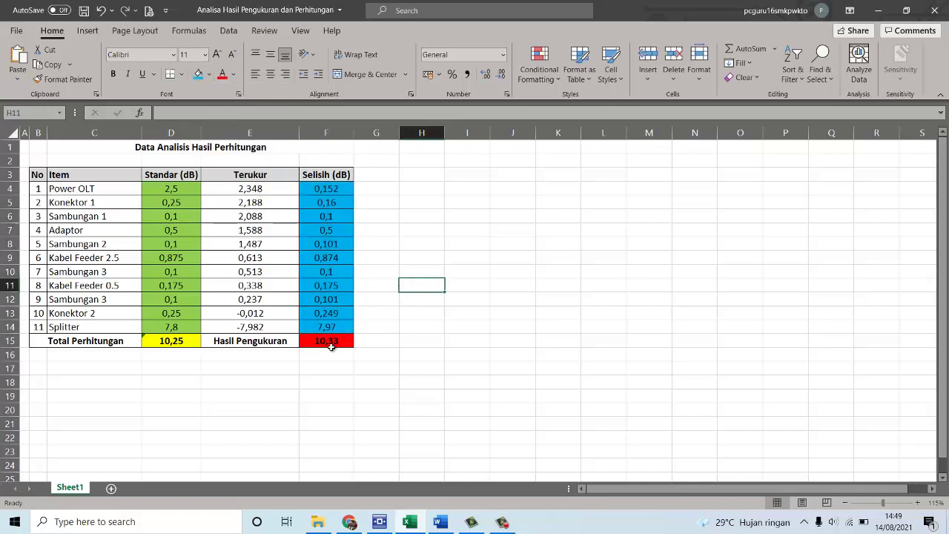
# Step: Compare the Total Perhitungan and Konektor 1 standard values in Excel with the splitter-output power meter reading in OptiSystem
pyautogui.click(174, 347)
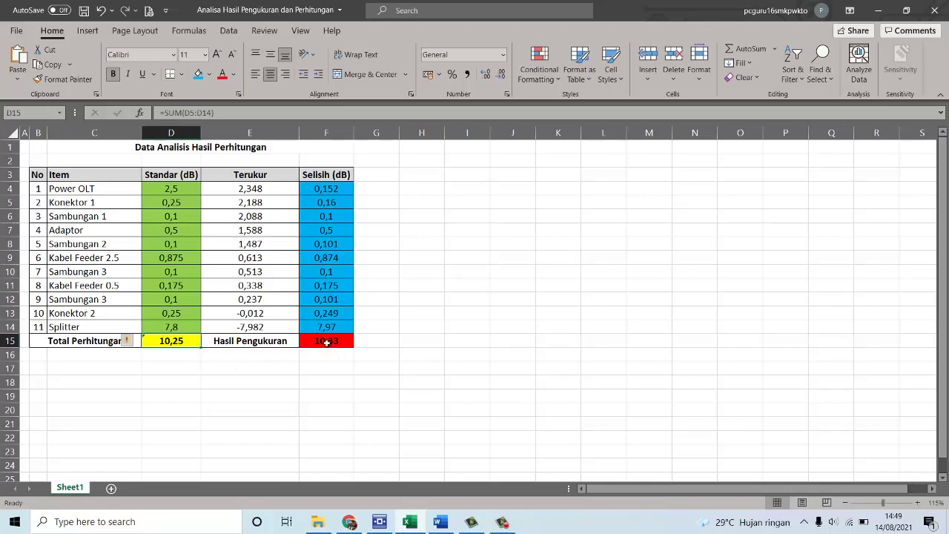
pyautogui.click(378, 517)
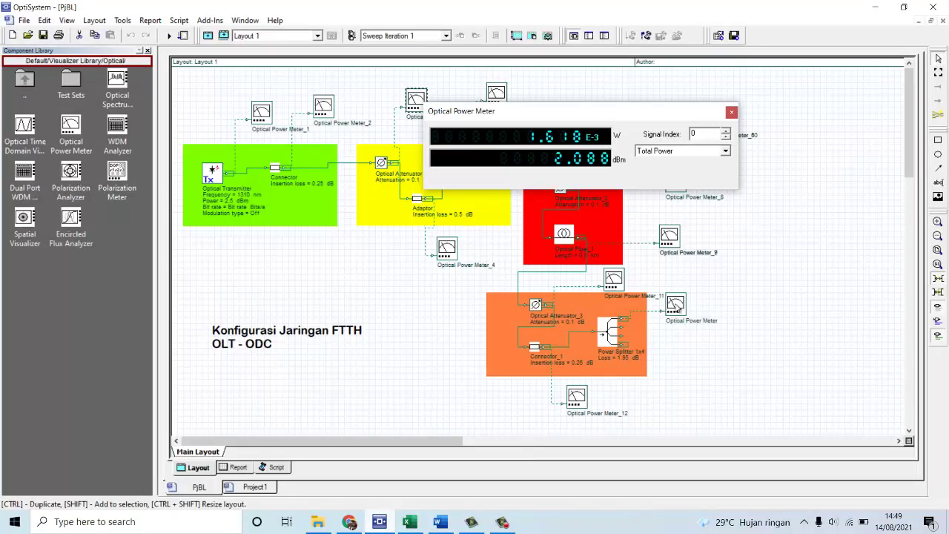
pyautogui.doubleClick(676, 306)
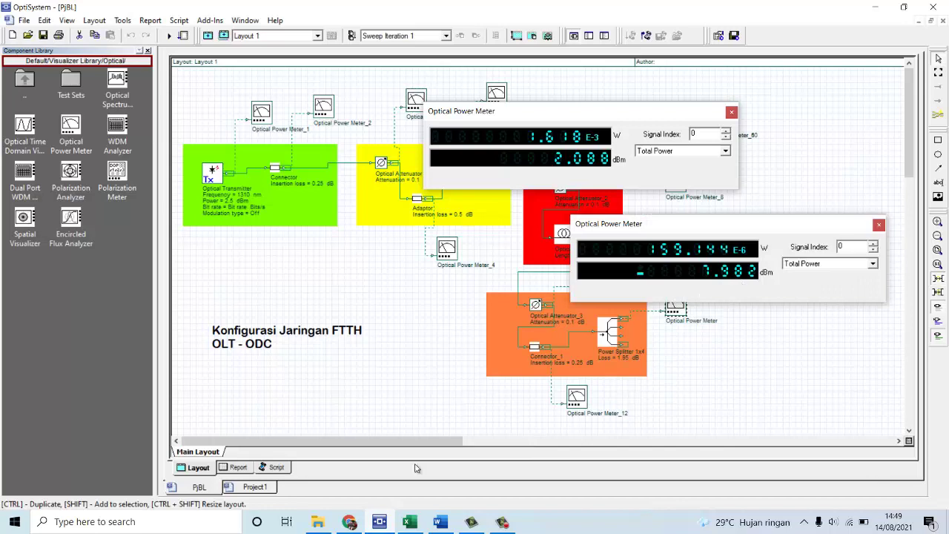
pyautogui.moveTo(416, 526)
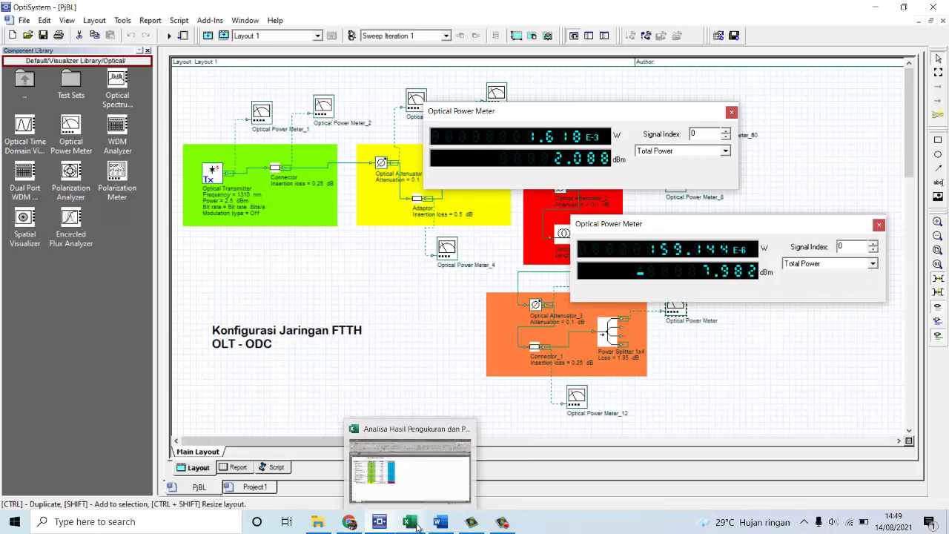
pyautogui.click(411, 479)
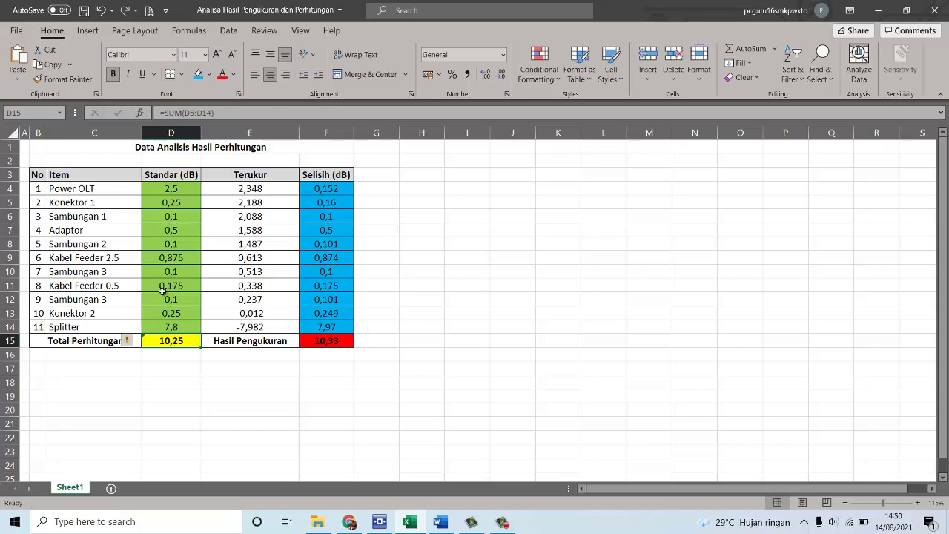
pyautogui.click(178, 205)
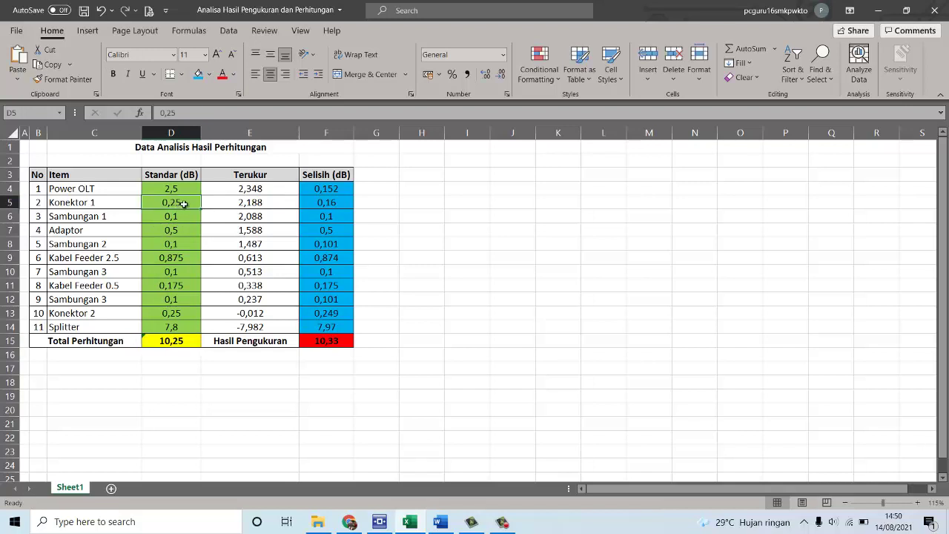
# Step: Compare the Standar (dB) and Selisih (dB) values of Konektor 1, Sambungan 1 and Adaptor
pyautogui.click(334, 208)
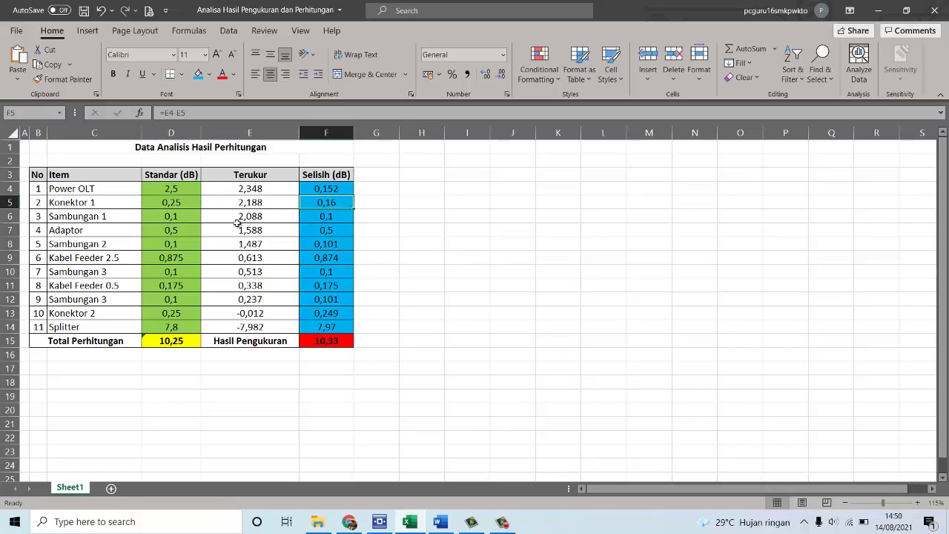
pyautogui.click(188, 218)
pyautogui.click(321, 220)
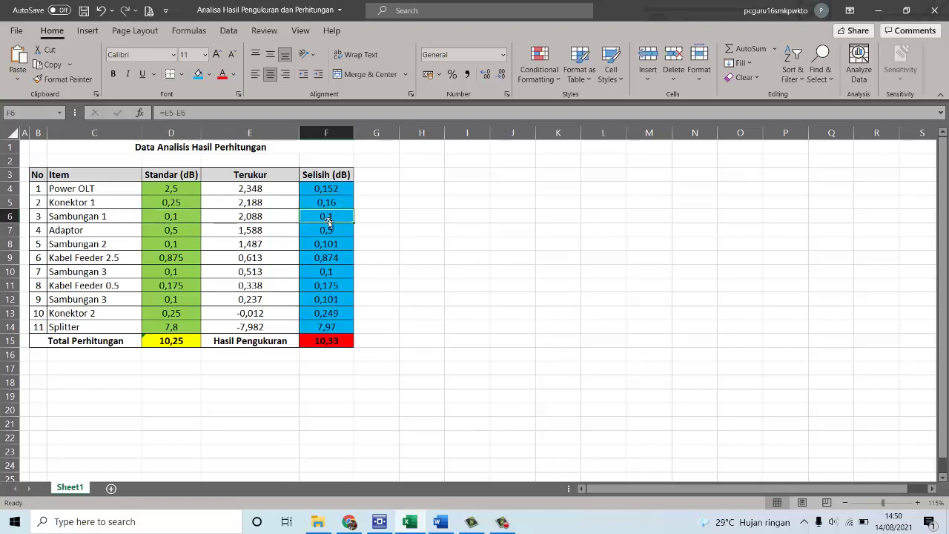
pyautogui.click(186, 233)
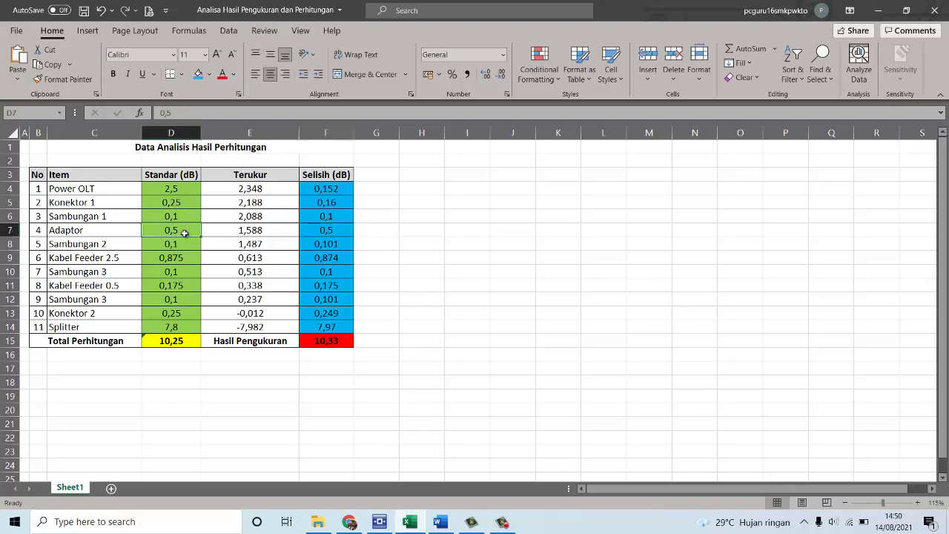
pyautogui.click(328, 229)
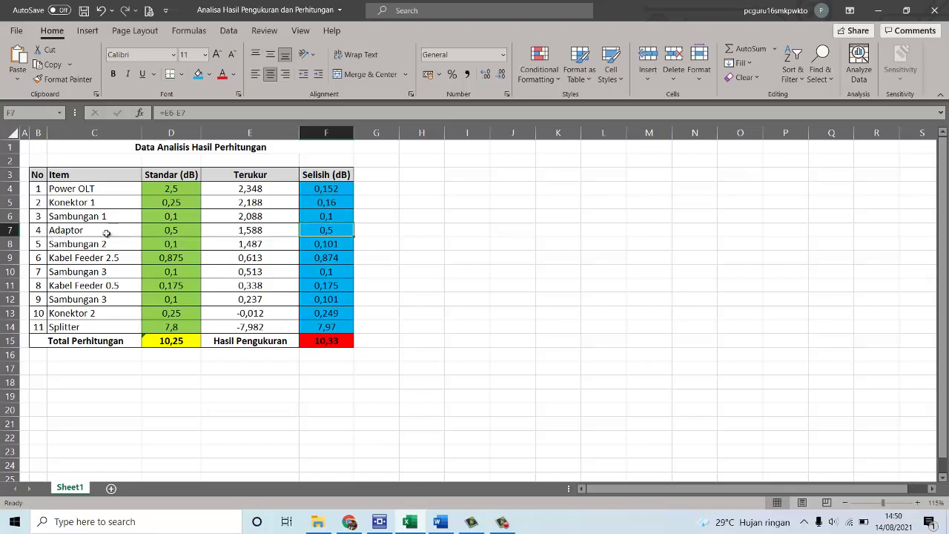
pyautogui.click(176, 226)
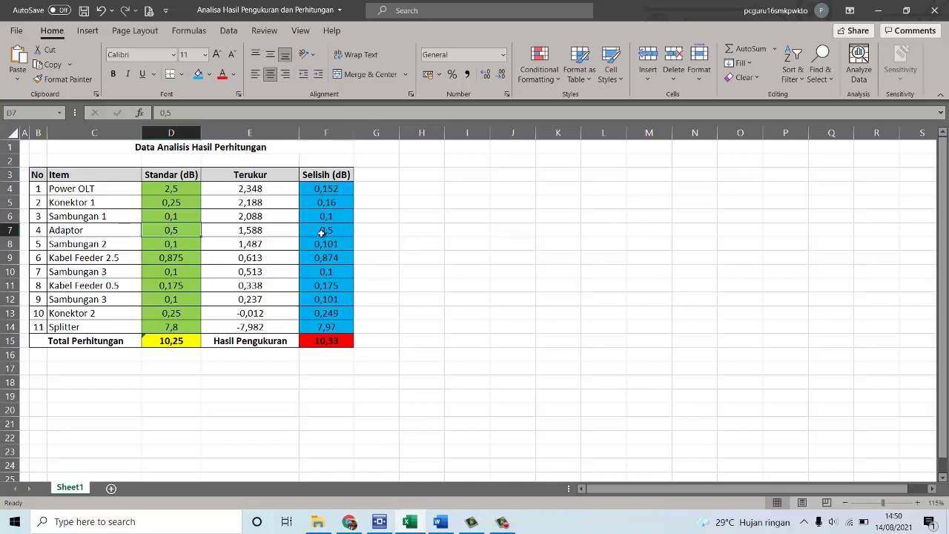
# Step: Check the Sambungan 2 values in row 8 and fill its Selisih (dB) cell F8 with white
pyautogui.click(178, 244)
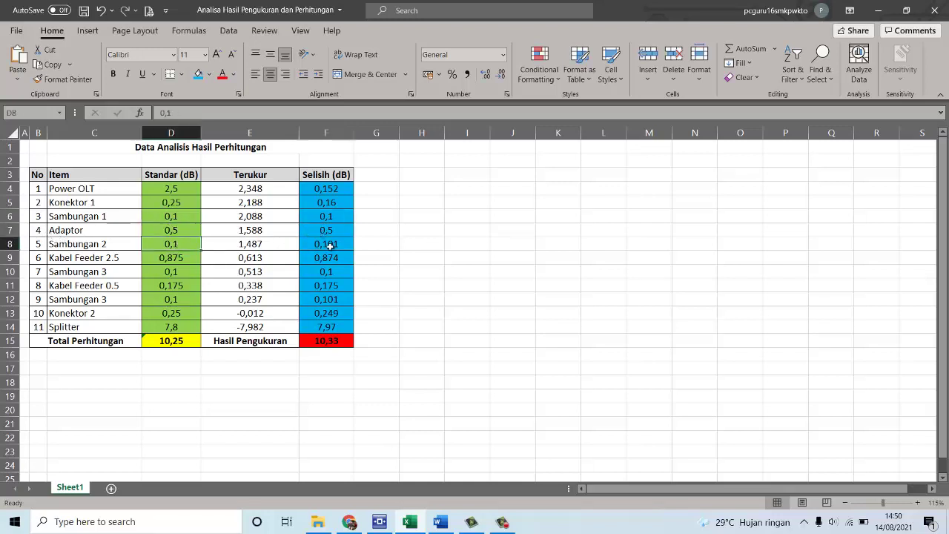
pyautogui.click(369, 243)
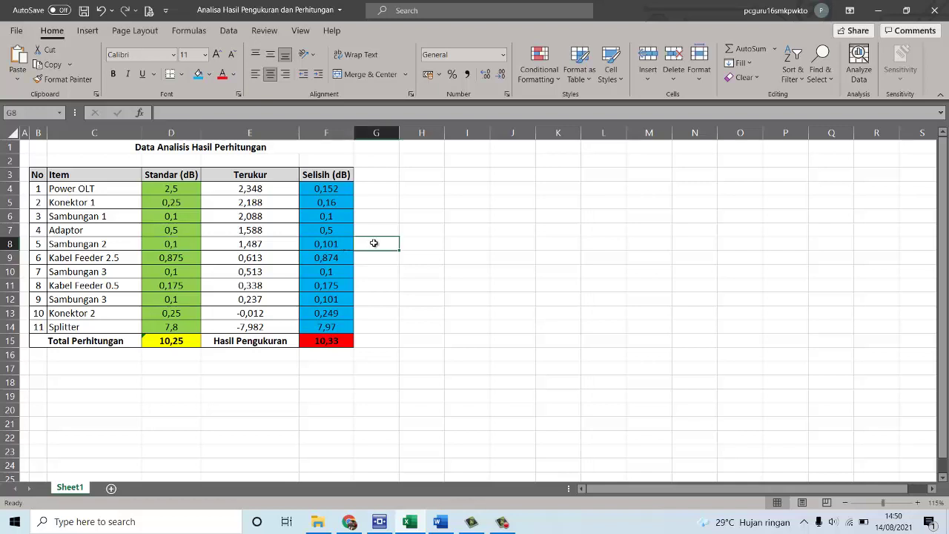
pyautogui.click(342, 244)
pyautogui.click(210, 75)
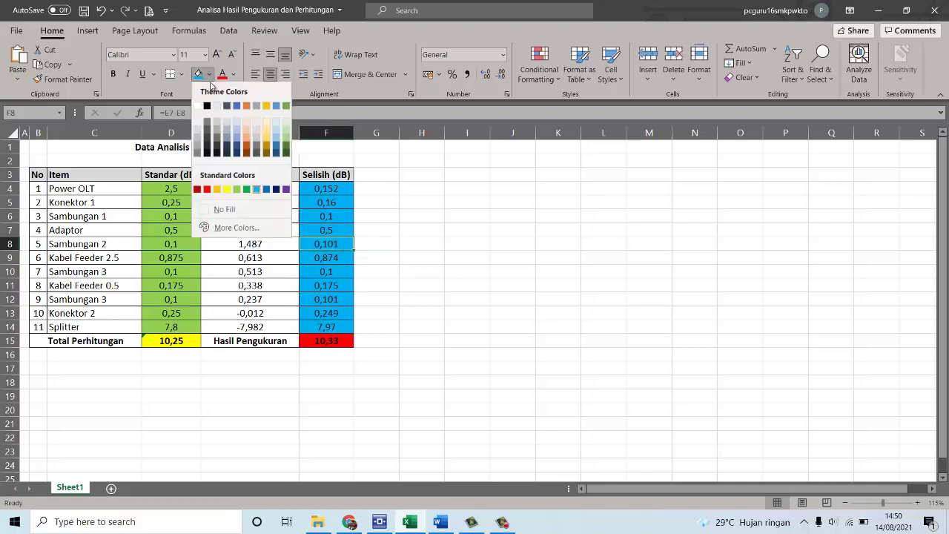
pyautogui.click(199, 106)
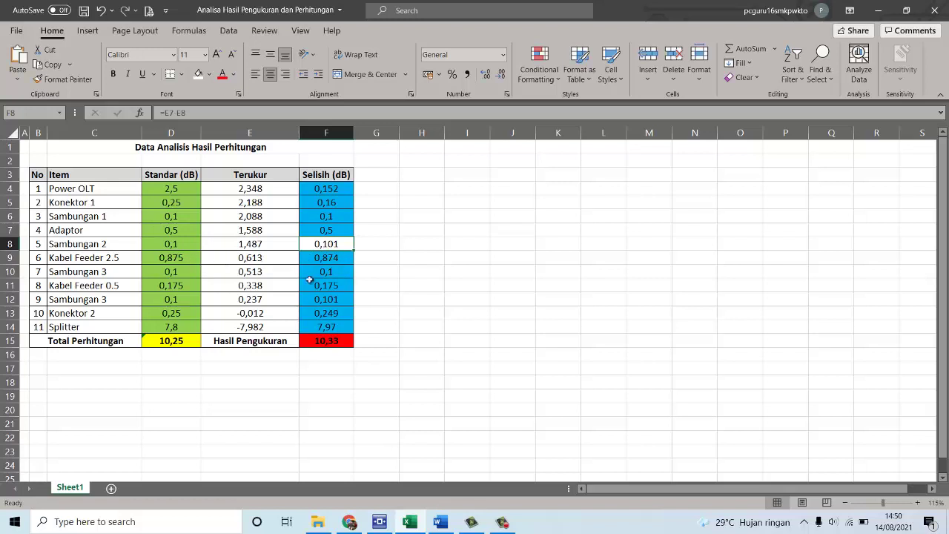
# Step: Review the standard and difference values in rows 10 to 12 and fill the Selisih (dB) cell F12 with white
pyautogui.click(187, 278)
pyautogui.click(324, 264)
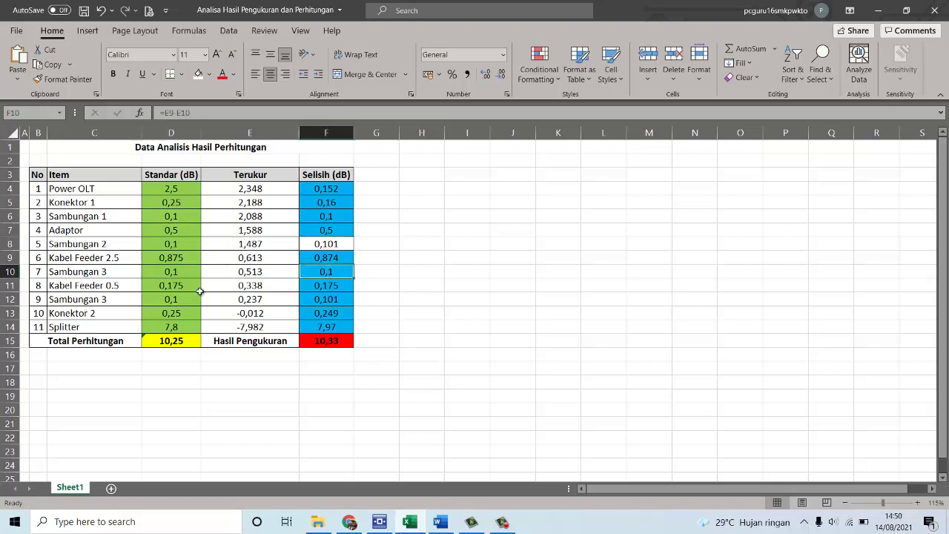
pyautogui.click(198, 286)
pyautogui.click(198, 301)
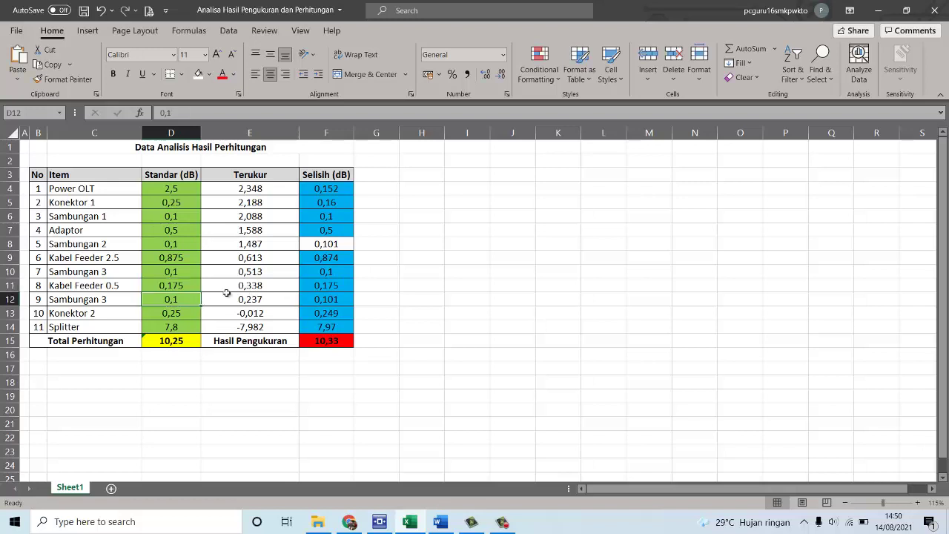
pyautogui.click(339, 298)
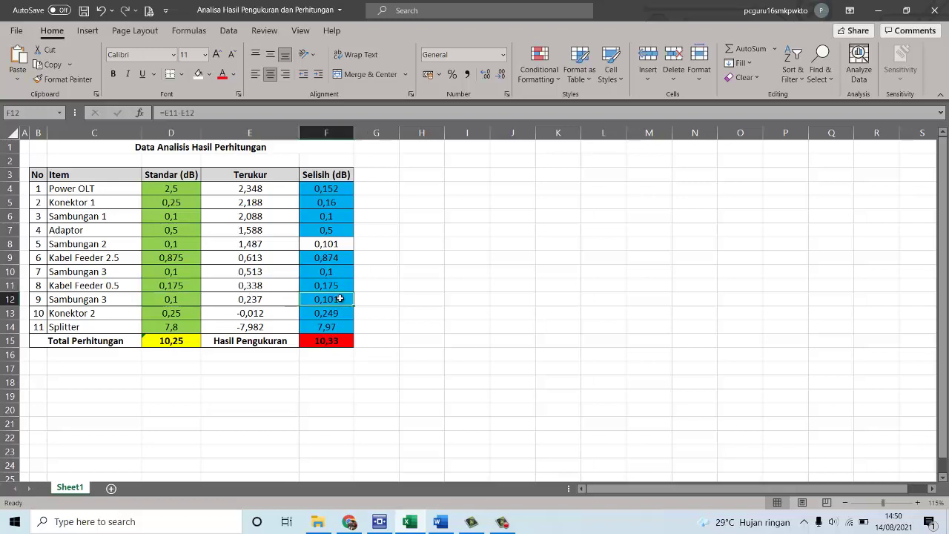
pyautogui.click(198, 74)
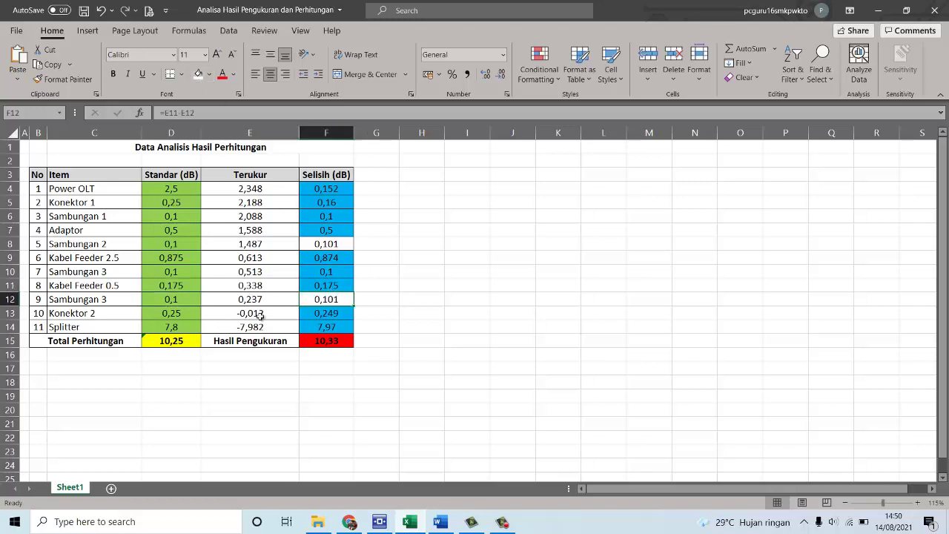
# Step: Compare the Konektor 2 and Splitter values and fill the Splitter's Selisih (dB) cell F14 with white
pyautogui.click(180, 315)
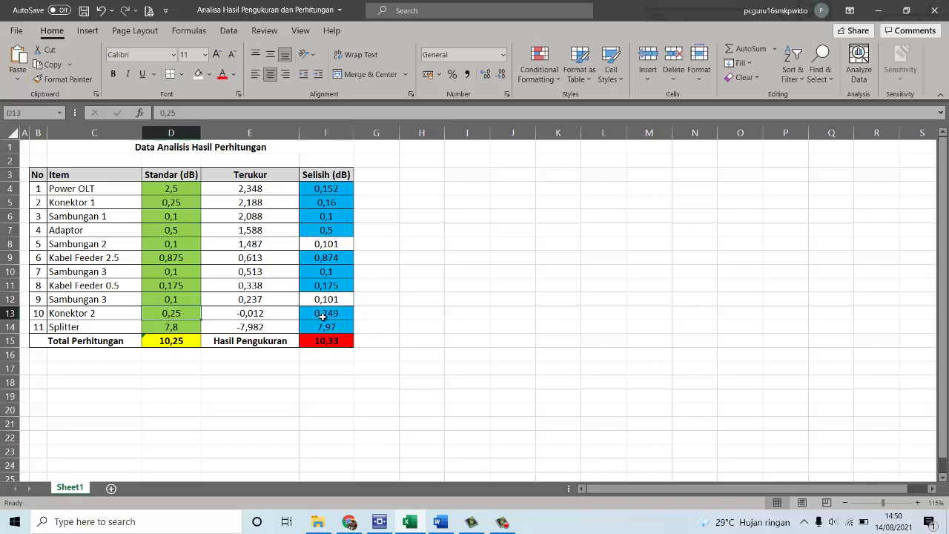
pyautogui.click(324, 315)
pyautogui.click(191, 330)
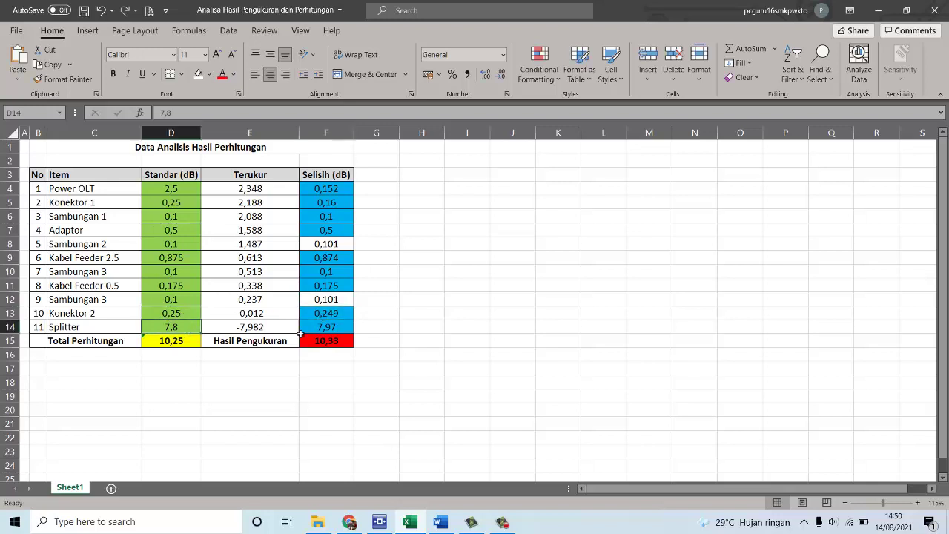
pyautogui.click(333, 329)
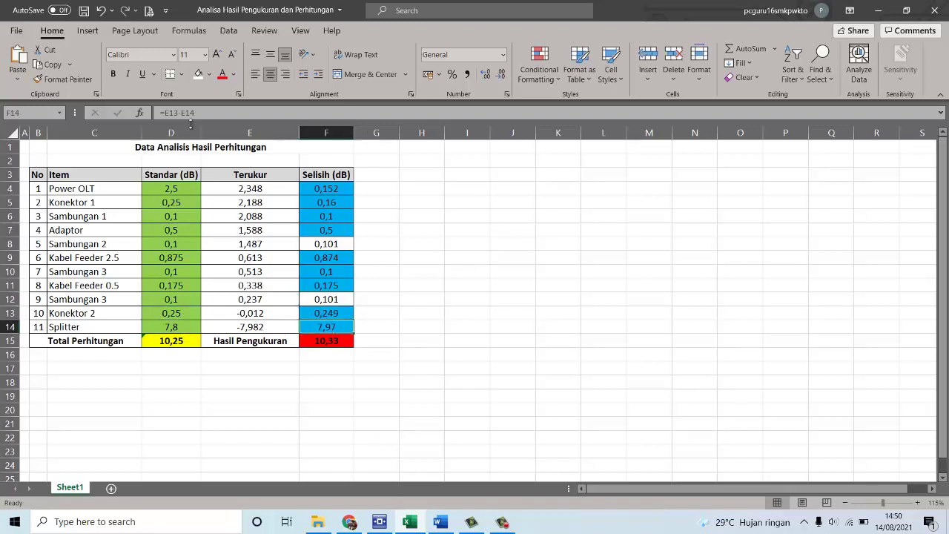
pyautogui.click(198, 74)
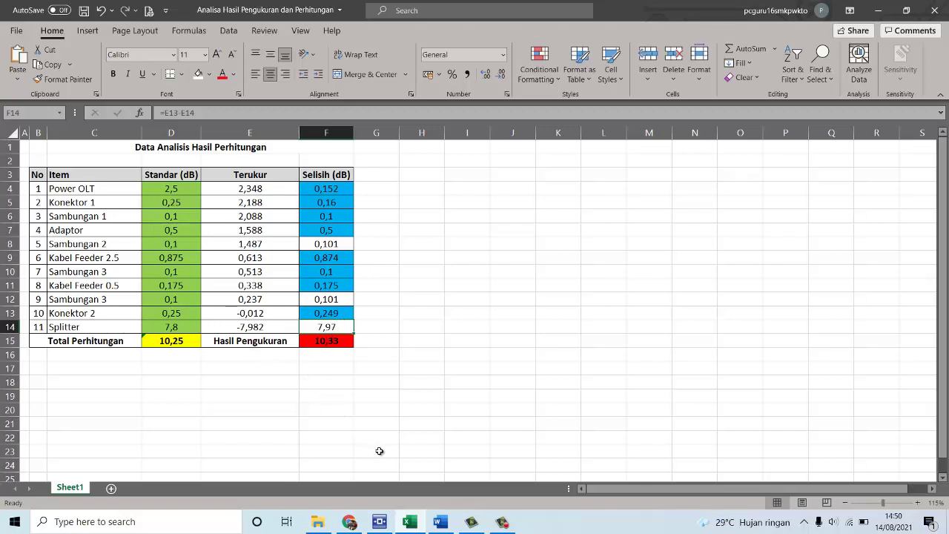
# Step: Switch to OptiSystem and close both open Optical Power Meter displays
pyautogui.click(379, 522)
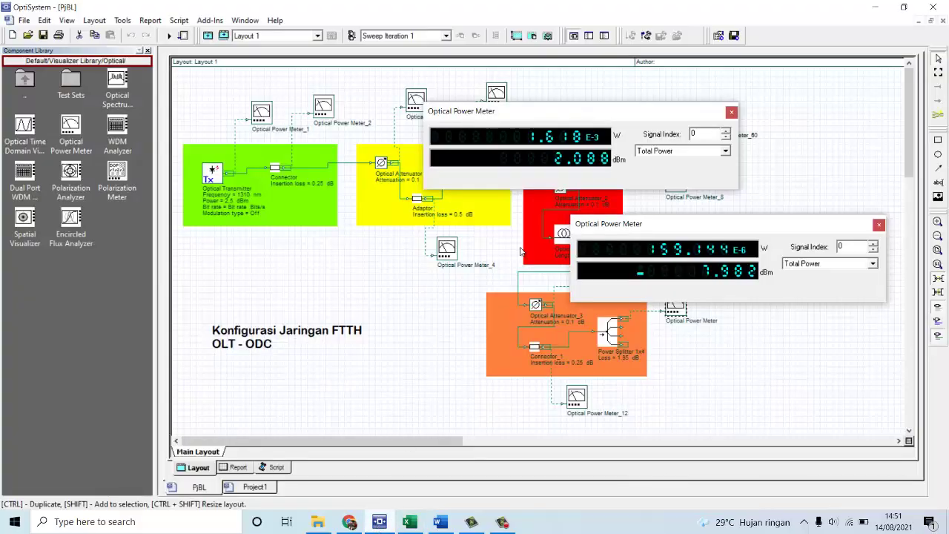
pyautogui.click(732, 112)
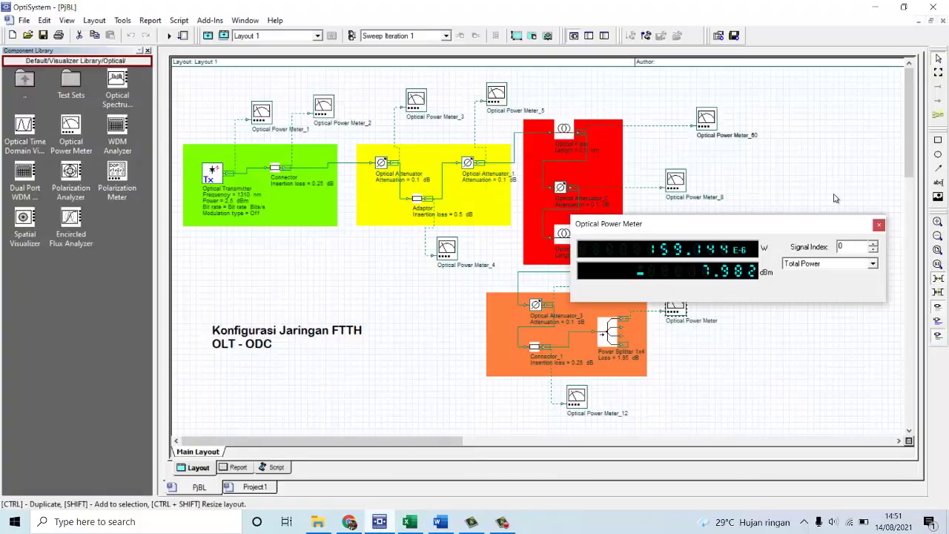
pyautogui.click(878, 225)
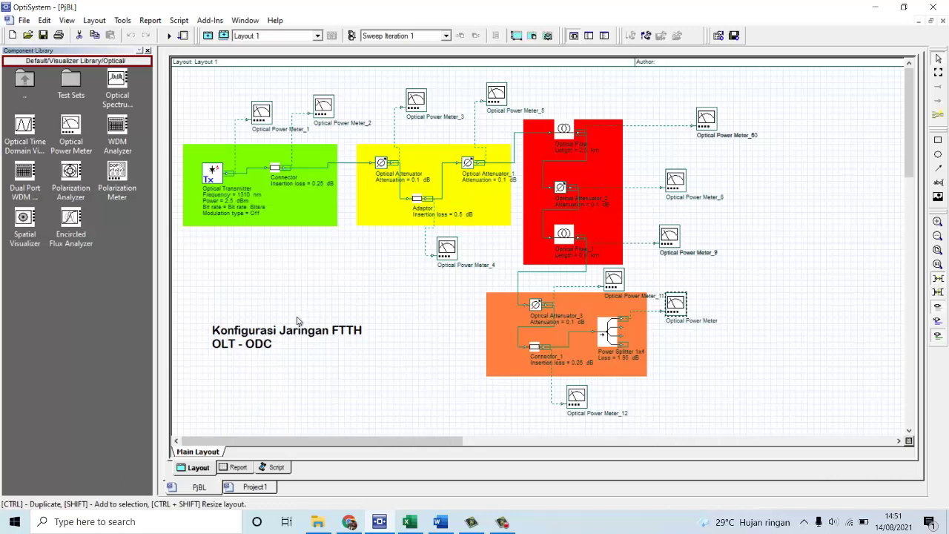
# Step: Switch to Excel and compare the Total Perhitungan value in D15 with the Hasil Pengukuran value in F15
pyautogui.click(409, 522)
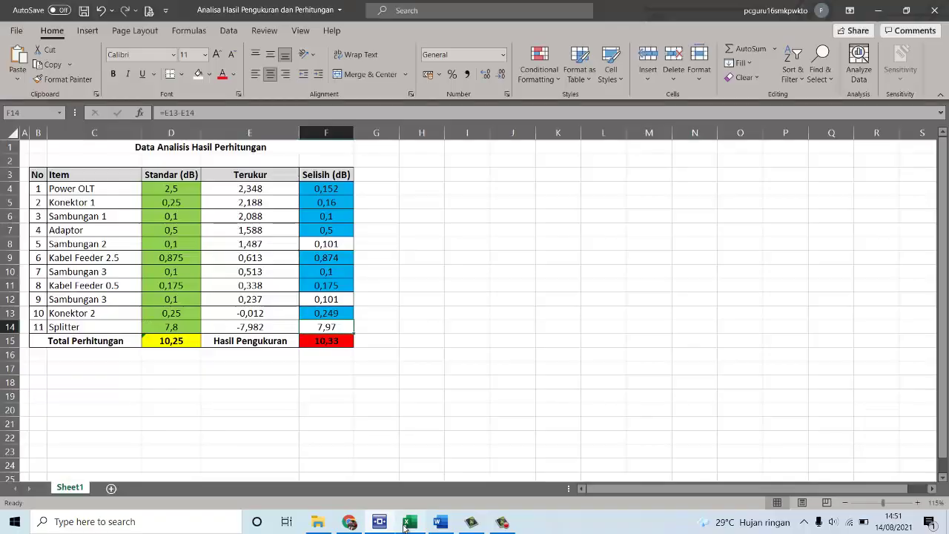
pyautogui.click(211, 340)
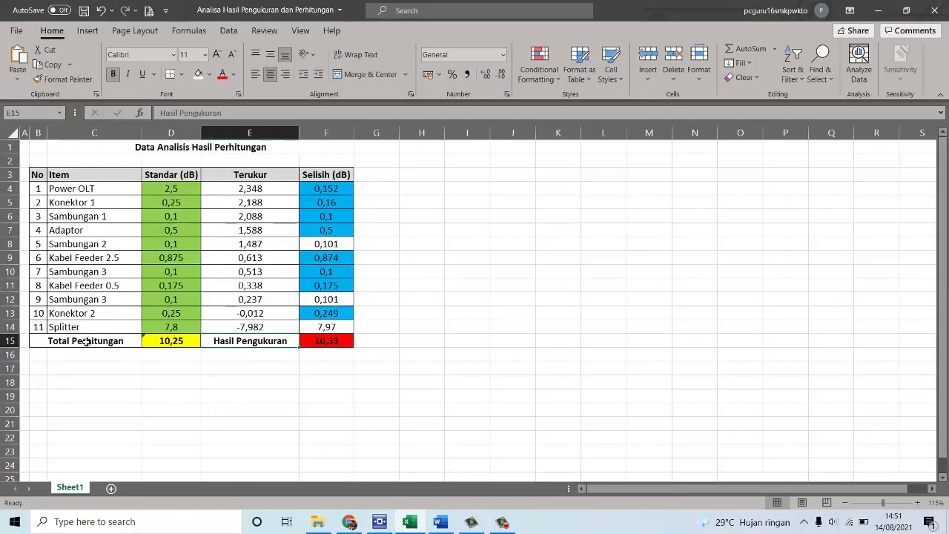
pyautogui.click(167, 341)
pyautogui.click(315, 340)
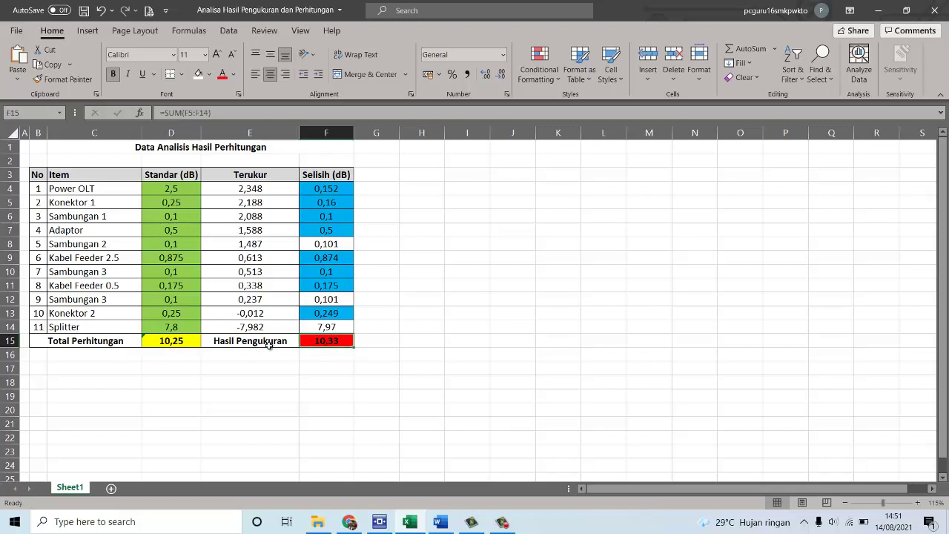
pyautogui.click(175, 366)
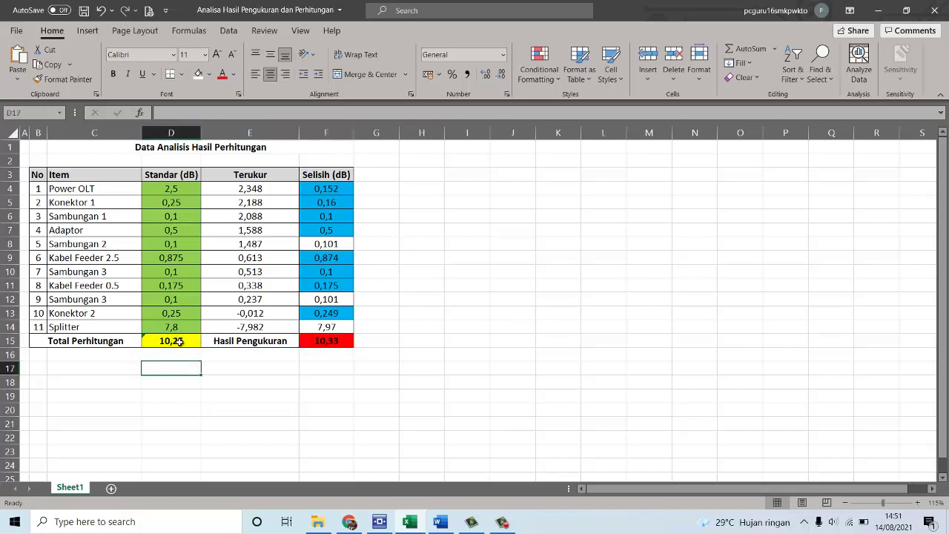
pyautogui.click(179, 340)
pyautogui.click(307, 343)
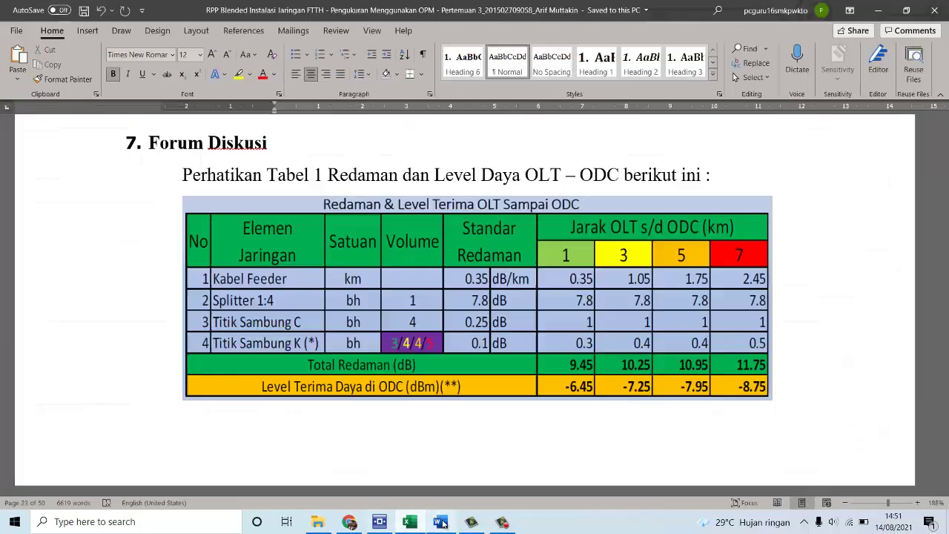
# Step: Check the received power level in Word's OLT–ODC attenuation table against the splitter-output power meter in OptiSystem, then close the meter display
pyautogui.click(440, 522)
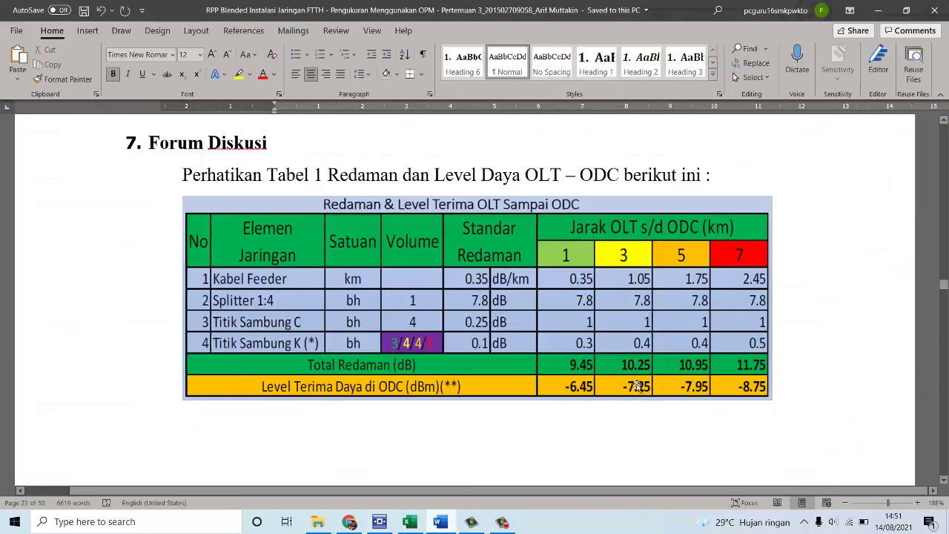
pyautogui.click(409, 521)
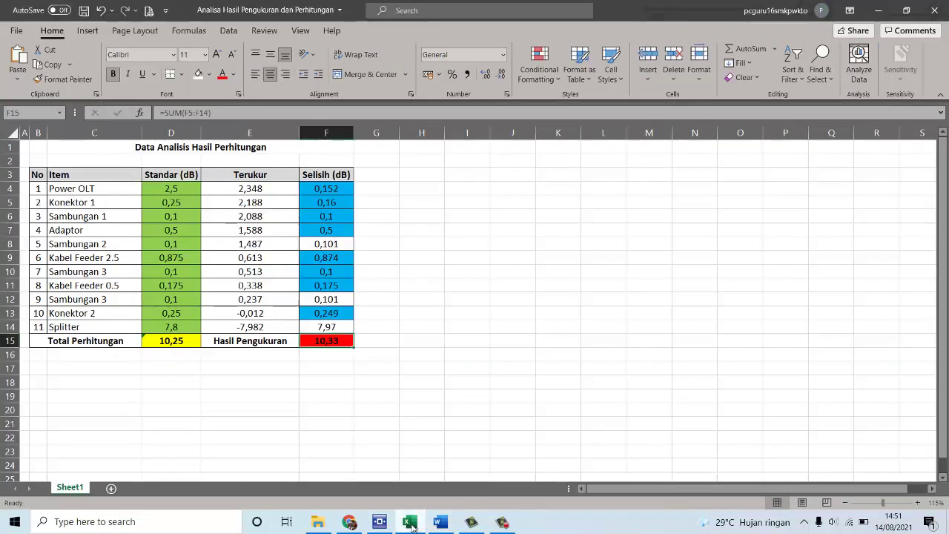
pyautogui.click(379, 522)
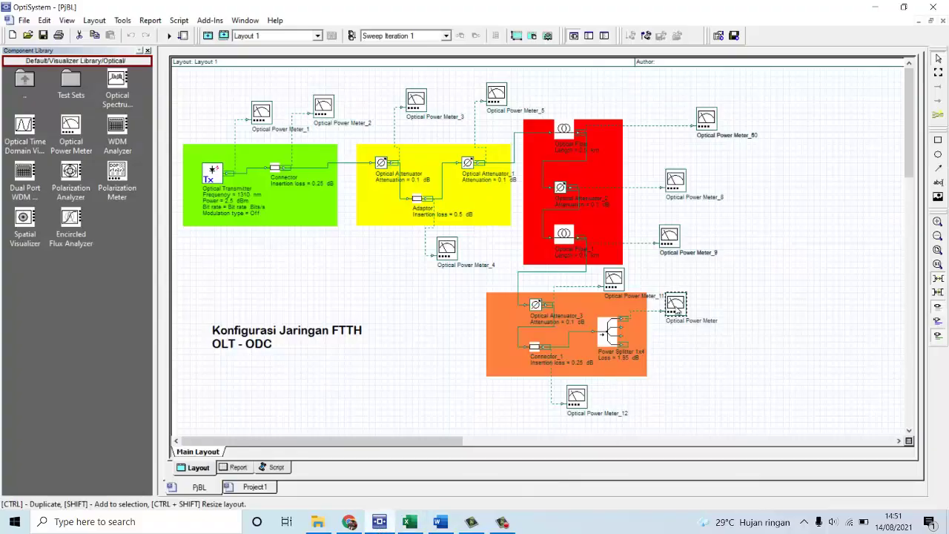
pyautogui.doubleClick(677, 309)
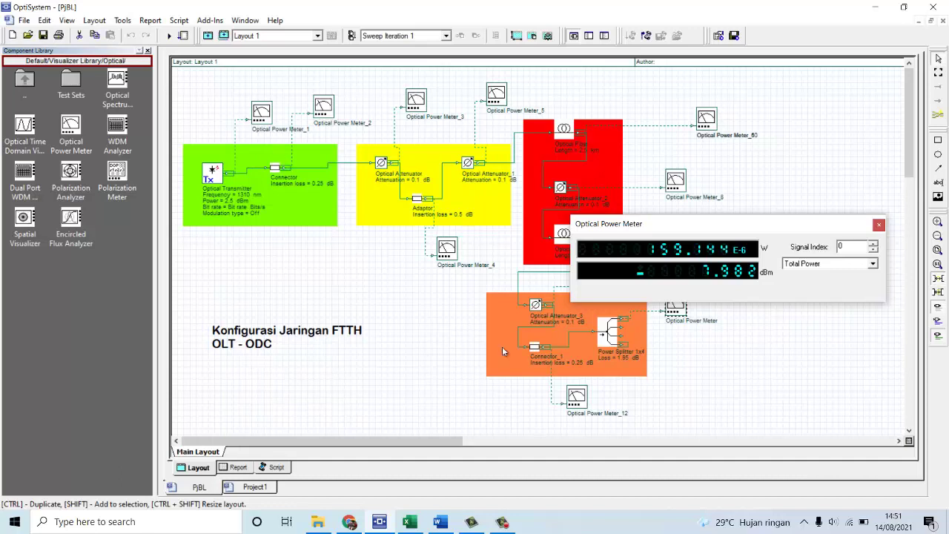
pyautogui.click(879, 224)
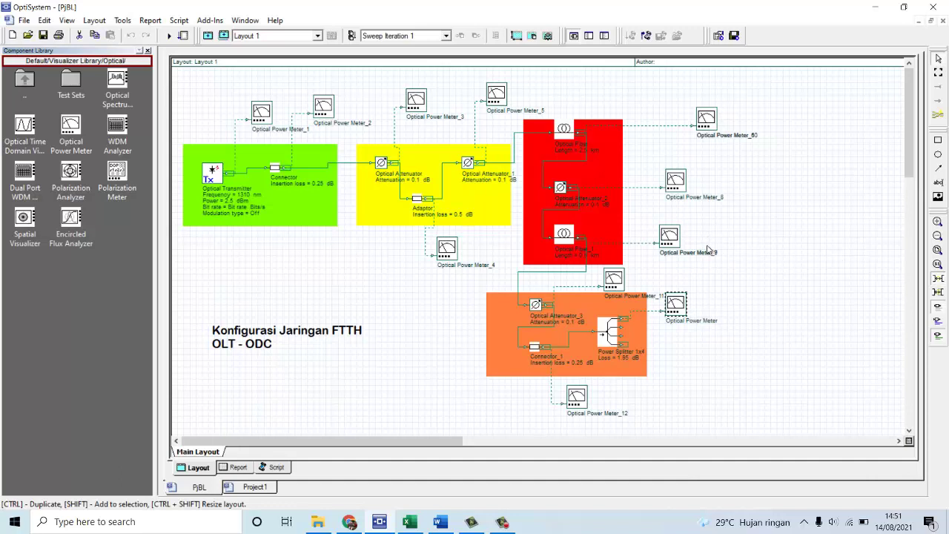